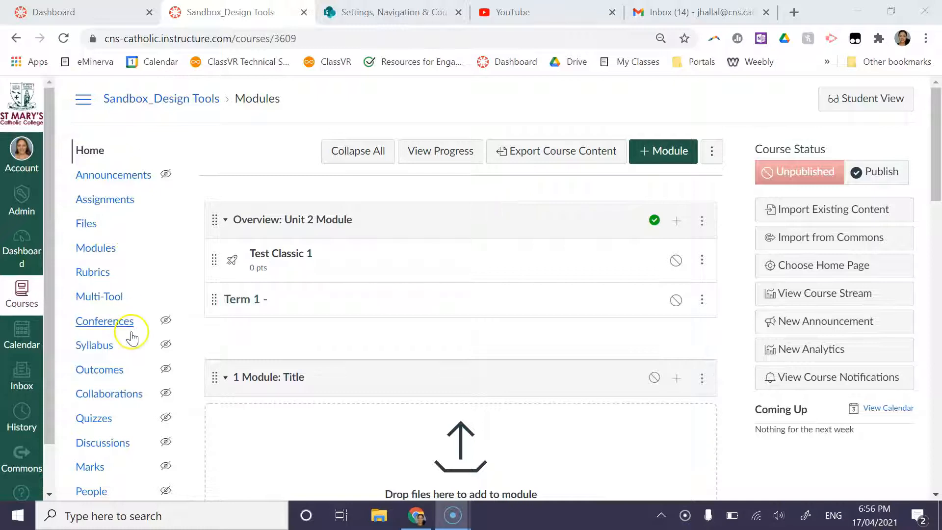
# Create a new course page titled "0. Home Page".
pyautogui.scroll(-2, 145, 387)
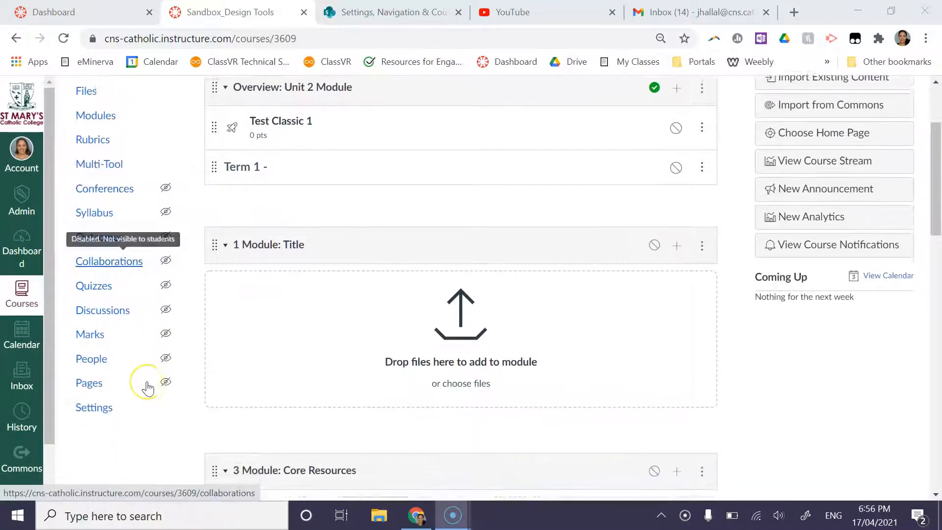
pyautogui.click(77, 380)
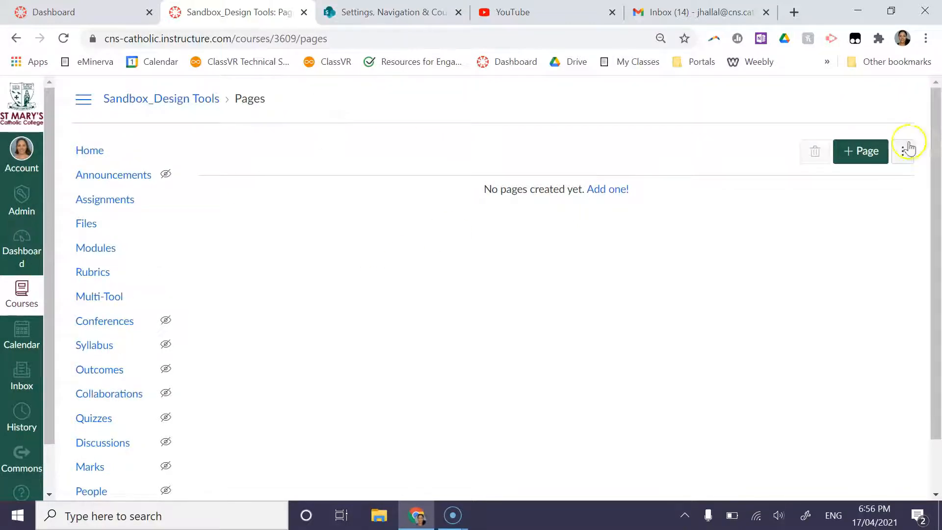
pyautogui.click(851, 163)
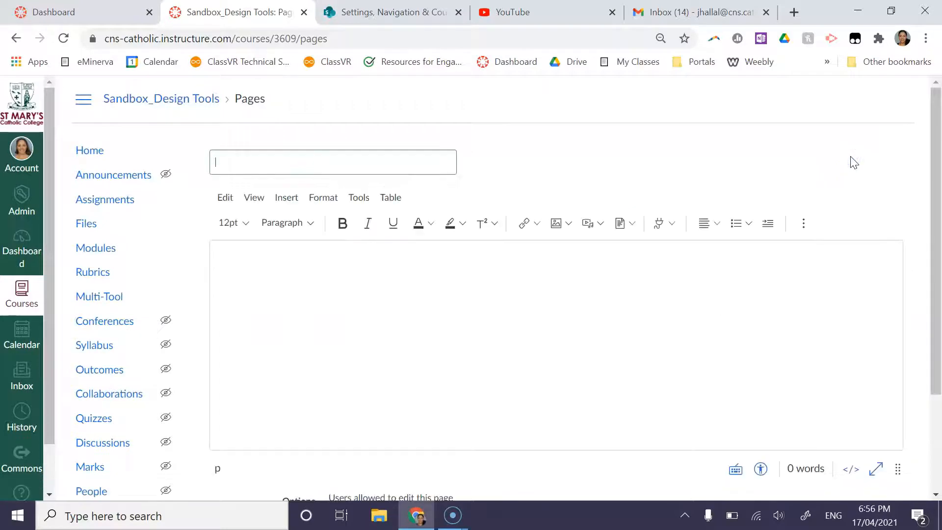
pyautogui.click(233, 167)
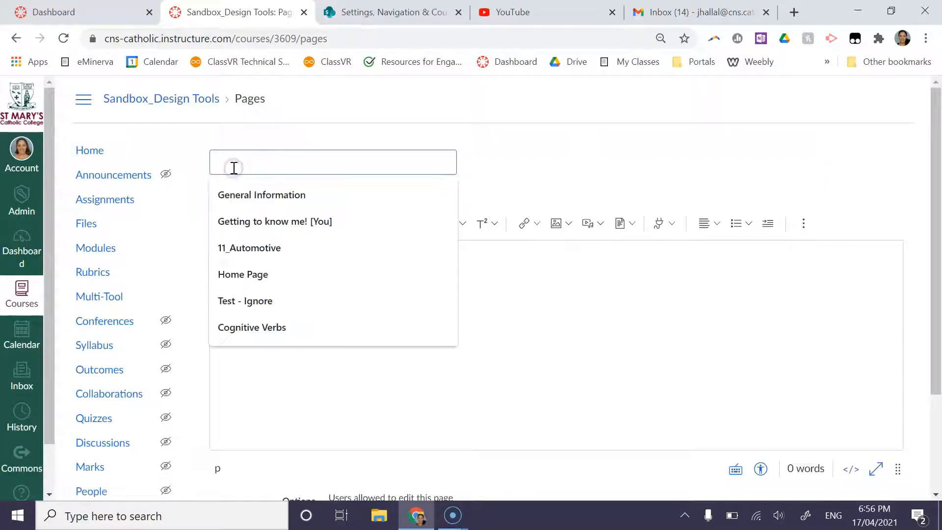
pyautogui.write('Home')
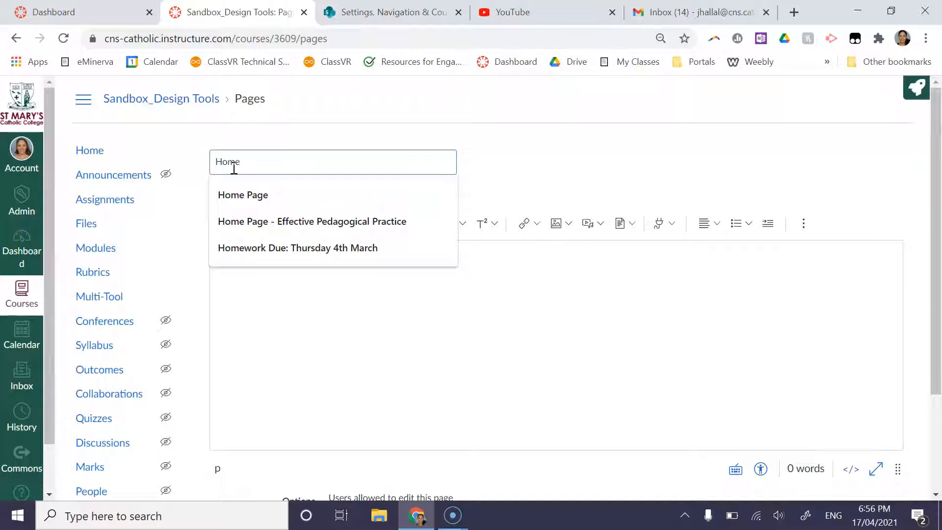
pyautogui.write(' Page')
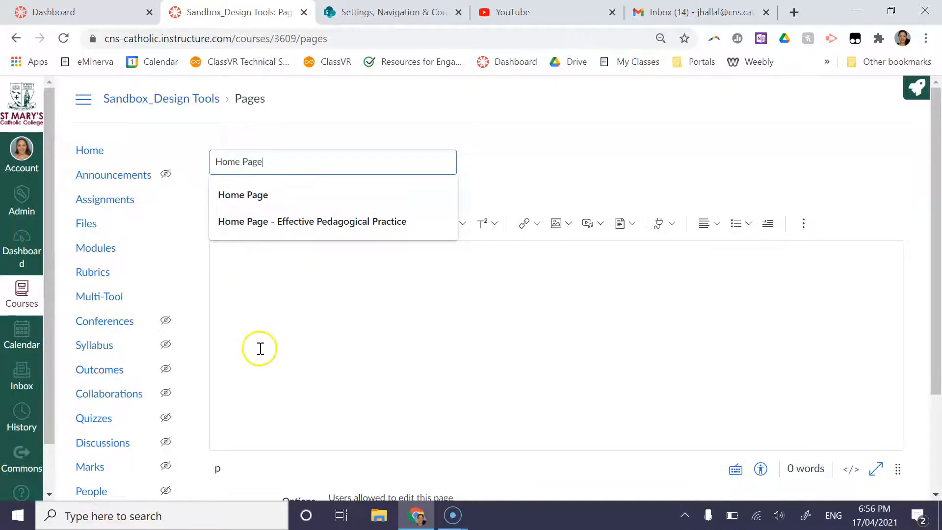
pyautogui.click(215, 160)
pyautogui.write('1.')
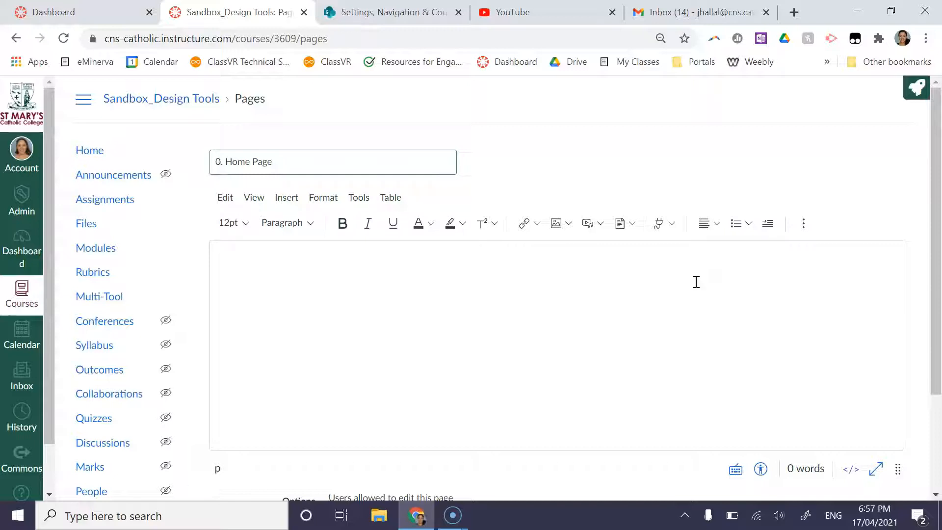
pyautogui.click(493, 305)
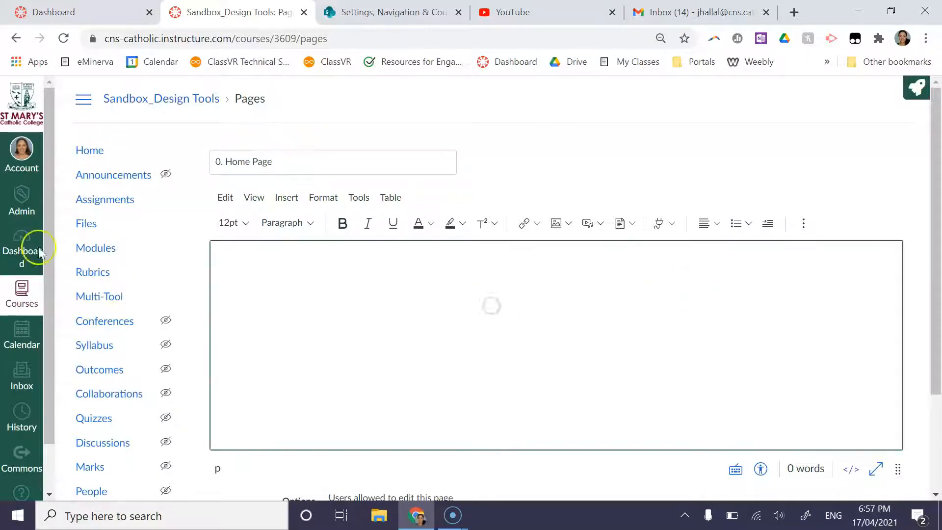
pyautogui.scroll(-3, 116, 427)
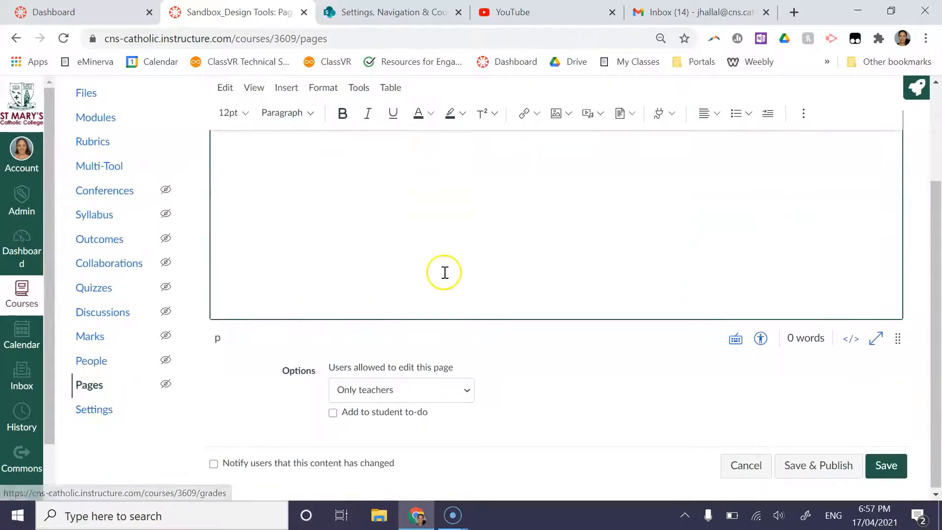
pyautogui.scroll(3, 444, 272)
pyautogui.scroll(-3, 55, 435)
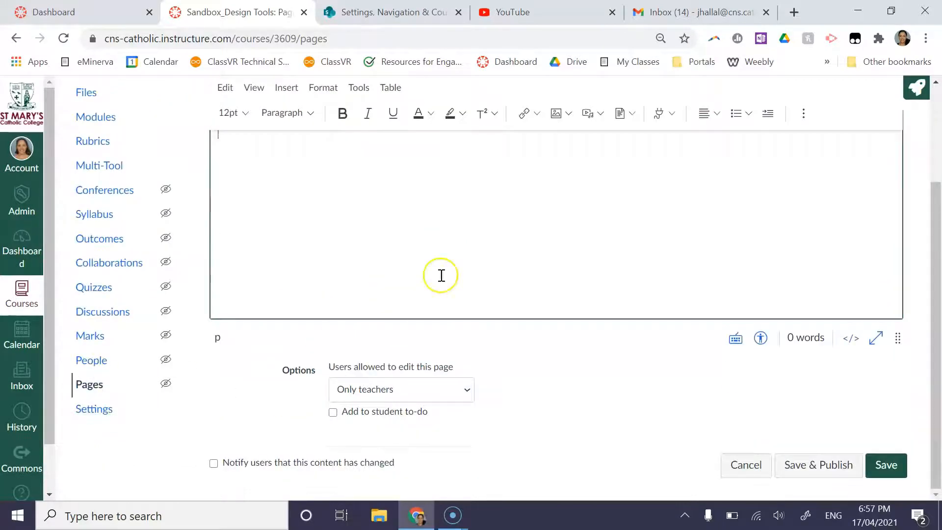
pyautogui.scroll(3, 442, 274)
pyautogui.click(372, 266)
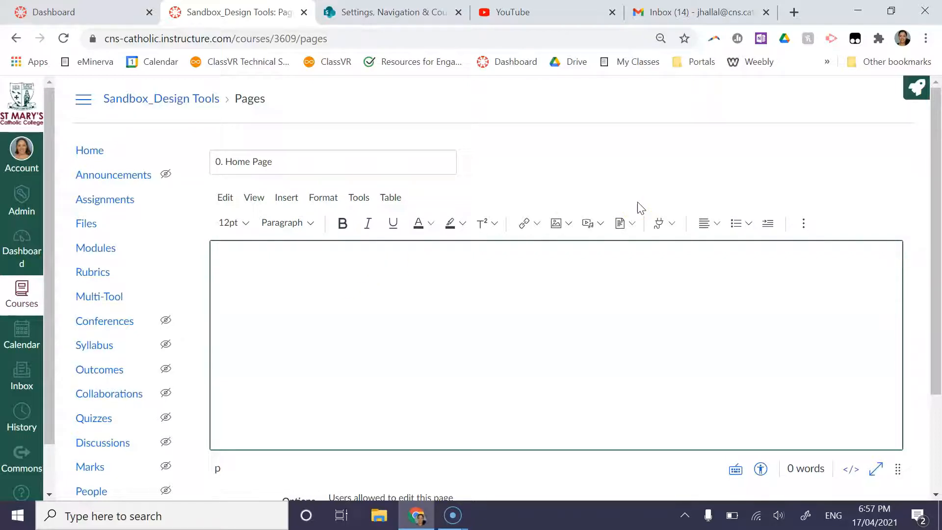
pyautogui.click(435, 296)
pyautogui.click(918, 89)
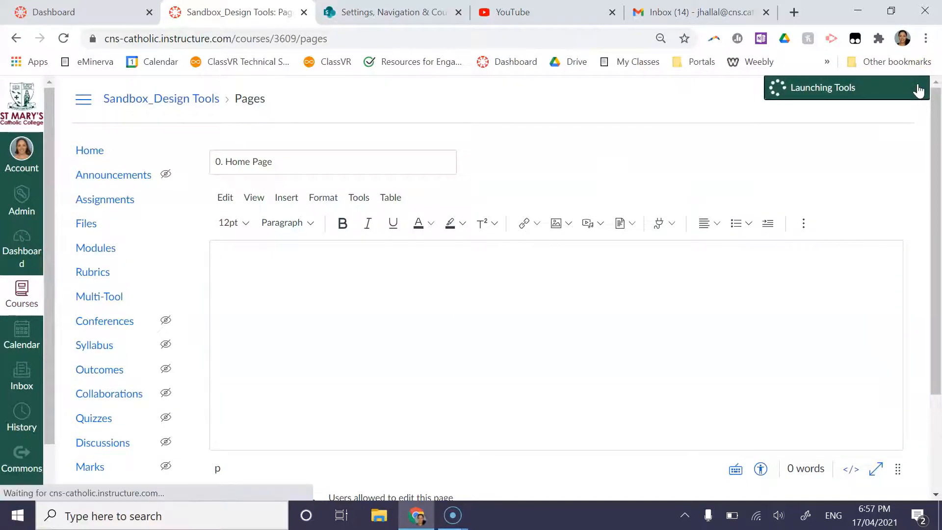
pyautogui.click(744, 206)
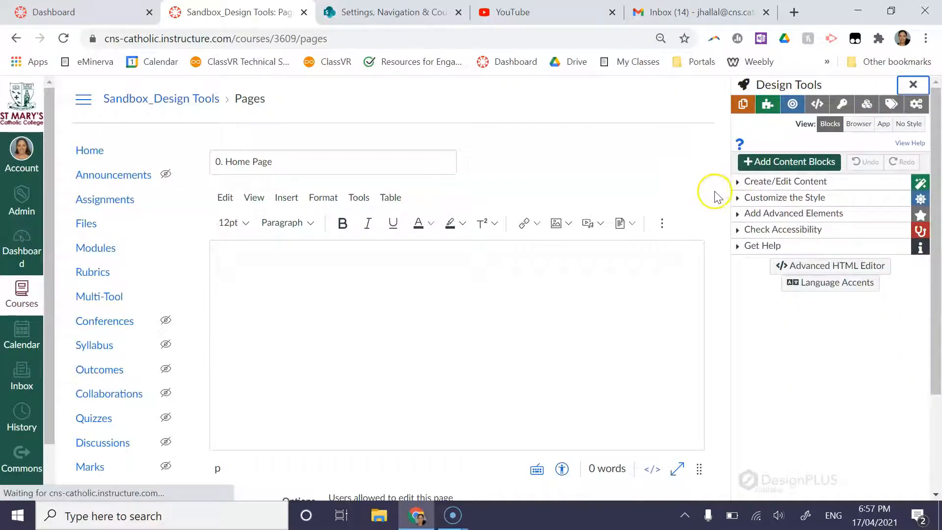
pyautogui.click(914, 85)
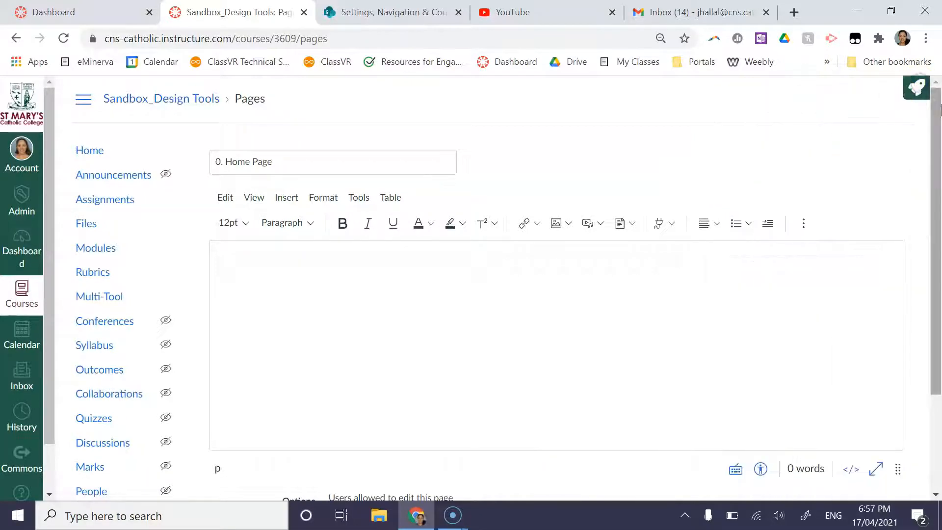
# Save the new home page without publishing it.
pyautogui.scroll(-3, 802, 330)
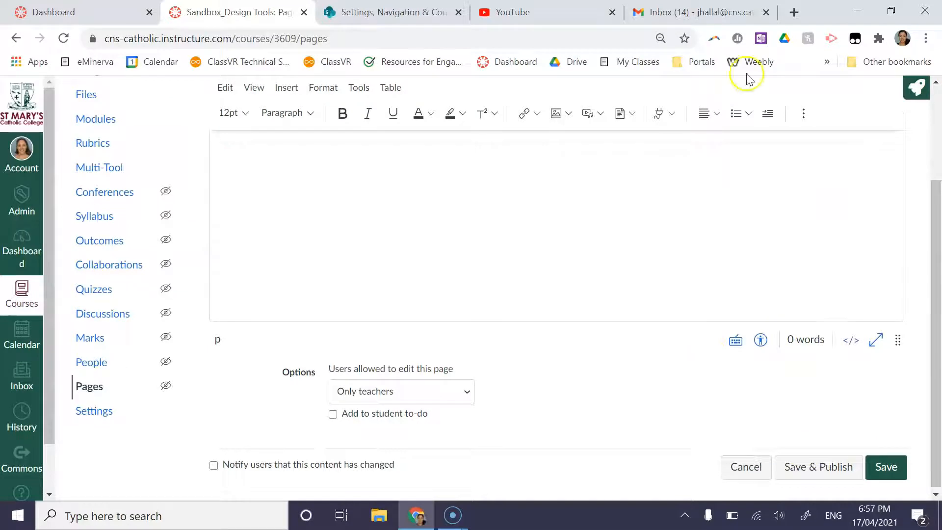
pyautogui.click(887, 468)
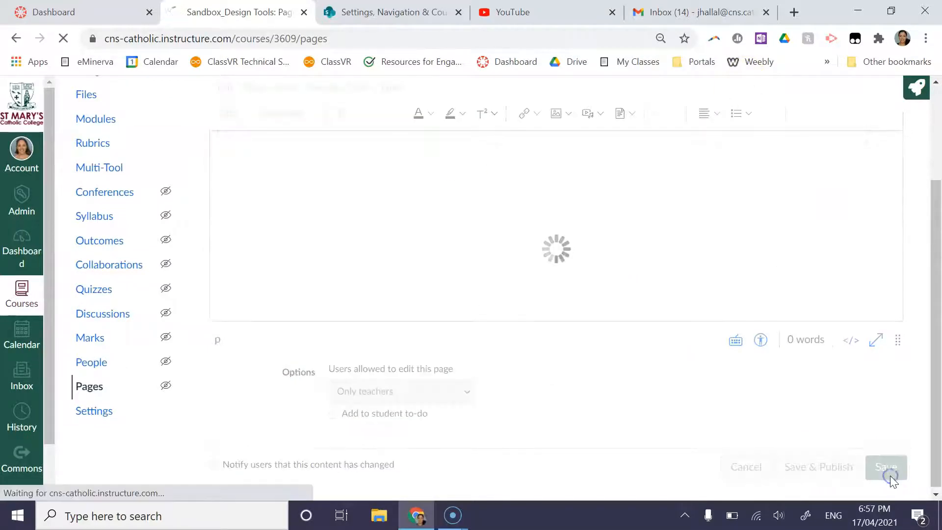
pyautogui.click(65, 38)
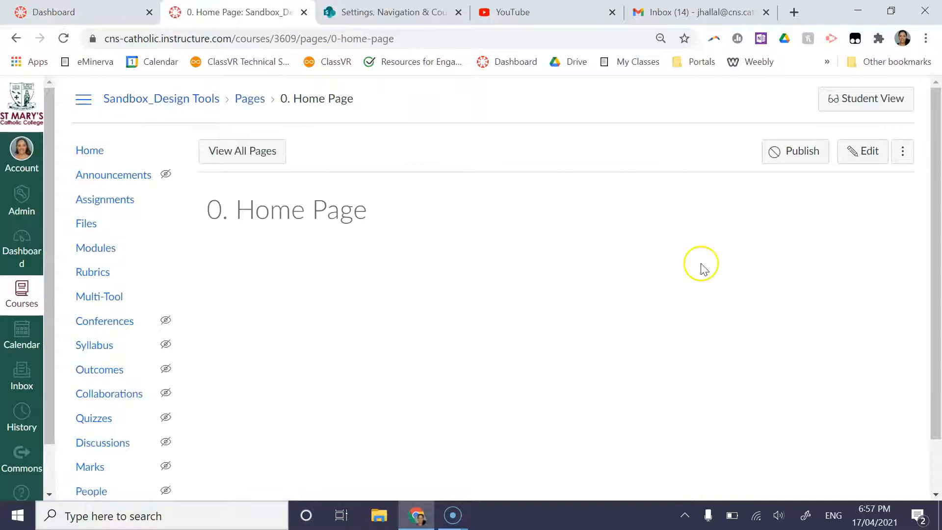
# Edit the home page and copy the SMCC Home Page institution template into it with Design Tools.
pyautogui.click(865, 156)
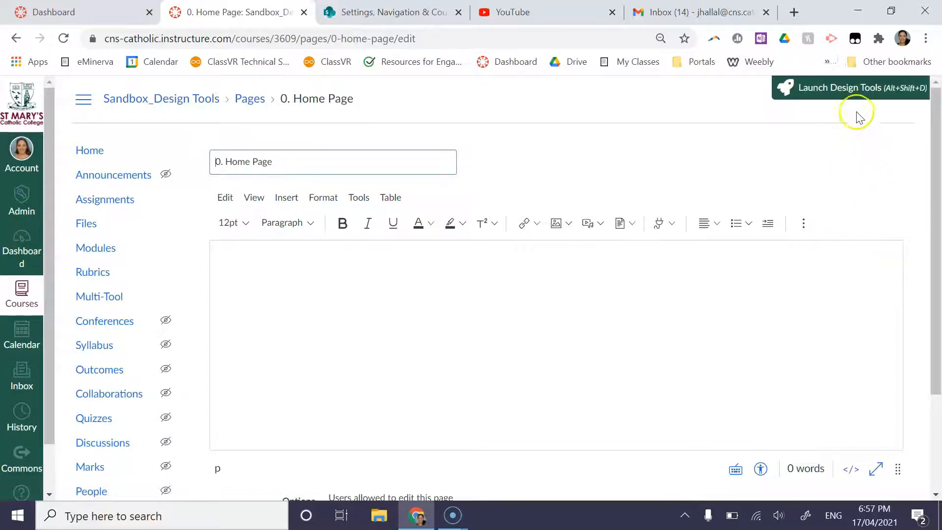
pyautogui.click(913, 91)
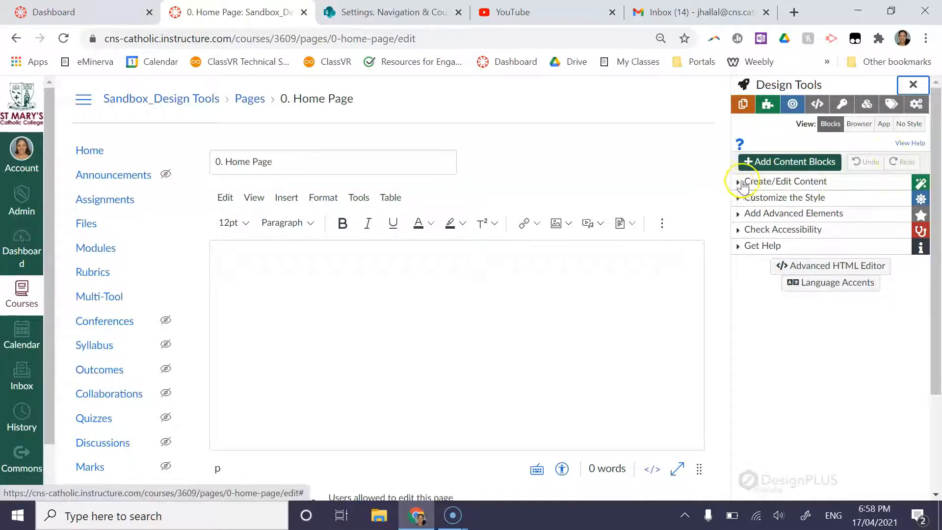
pyautogui.click(763, 182)
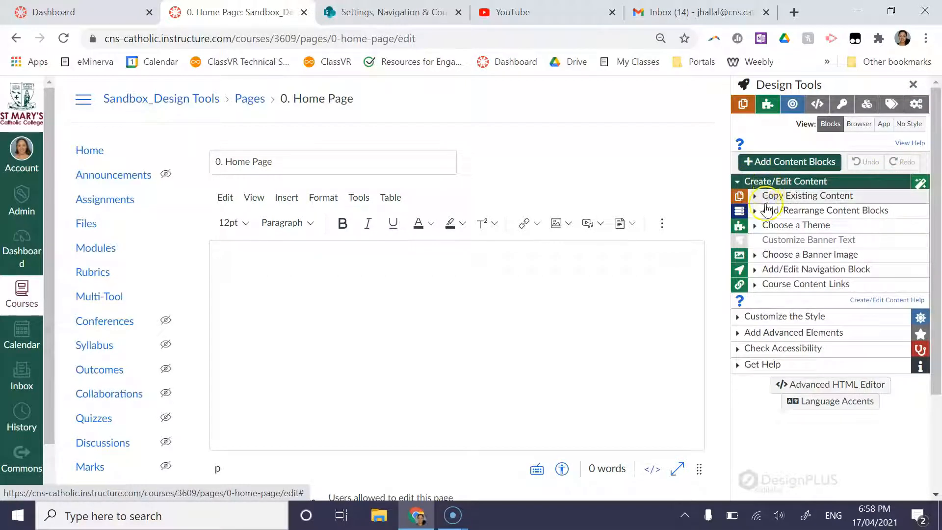
pyautogui.click(773, 198)
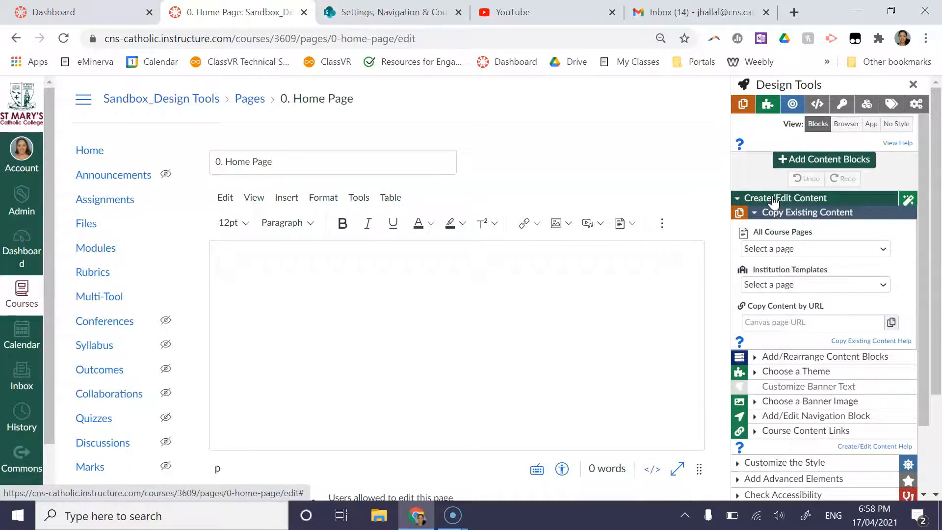
pyautogui.click(814, 285)
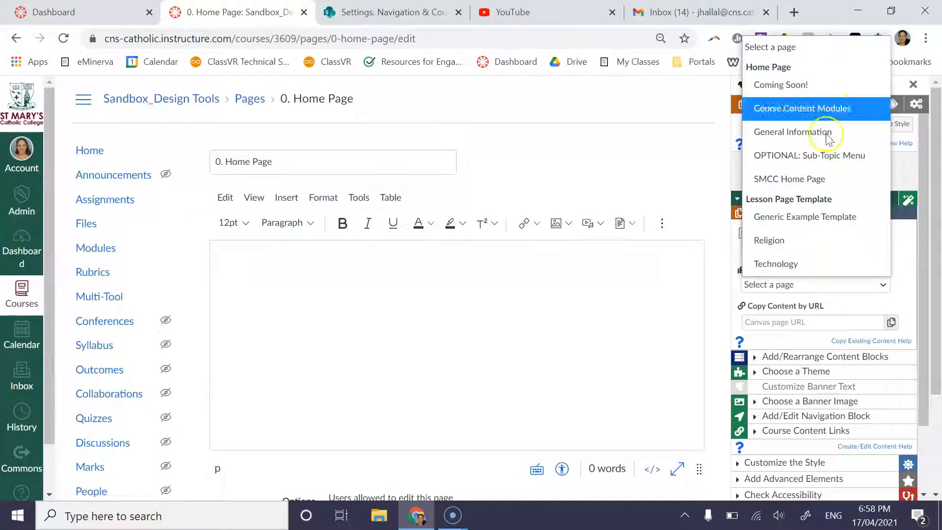
pyautogui.click(814, 180)
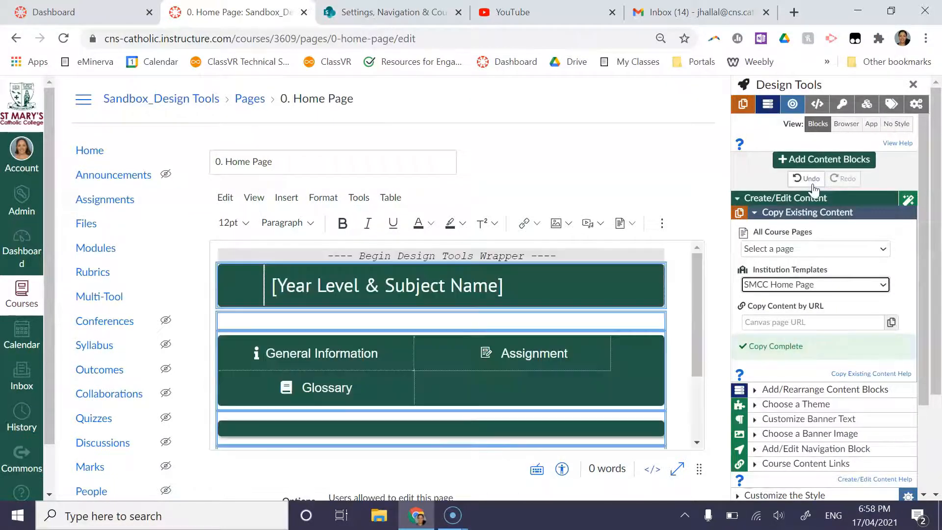
pyautogui.click(913, 84)
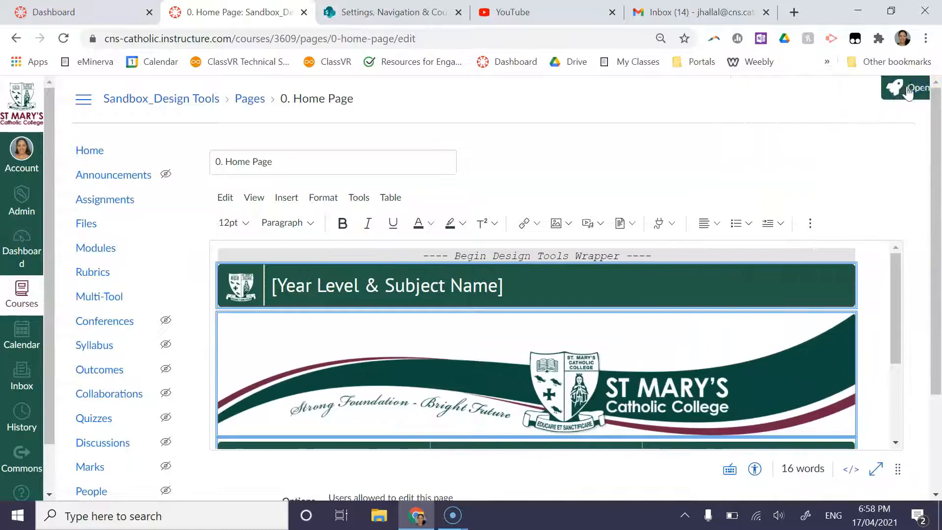
# Replace the year level and subject name placeholder in the page banner with "11 Design".
pyautogui.scroll(-1, 677, 328)
pyautogui.click(514, 263)
pyautogui.moveTo(514, 263); pyautogui.dragTo(273, 252)
pyautogui.press('BackSpace')
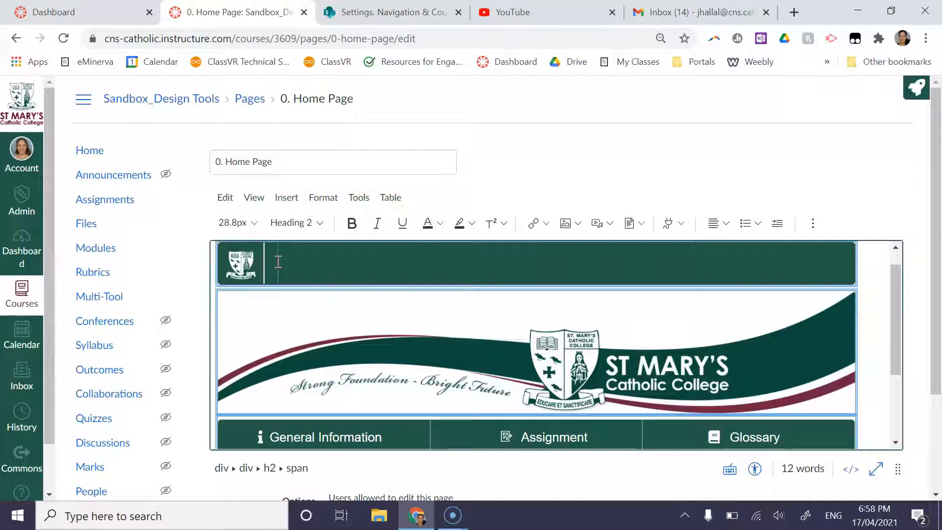
pyautogui.write('kda')
pyautogui.press('BackSpace')
pyautogui.press('BackSpace')
pyautogui.press('BackSpace')
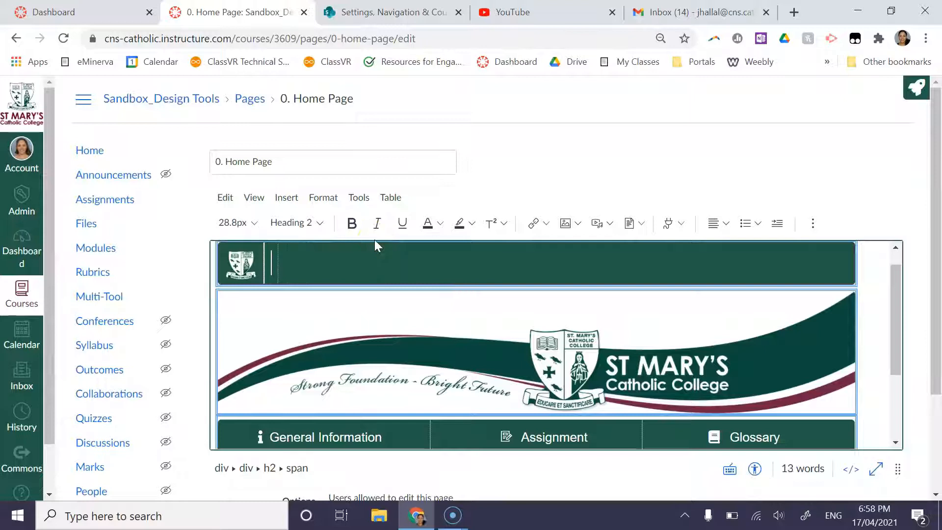
pyautogui.write('11')
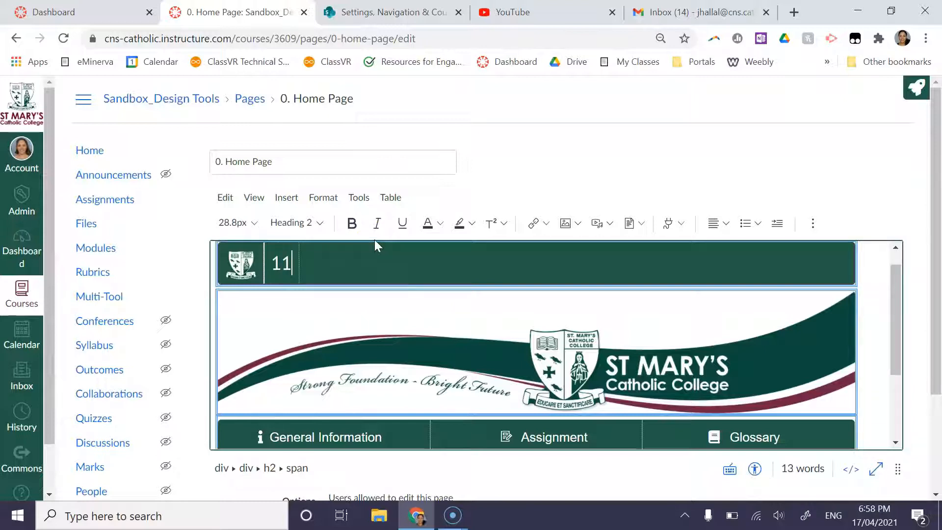
pyautogui.write(' Design')
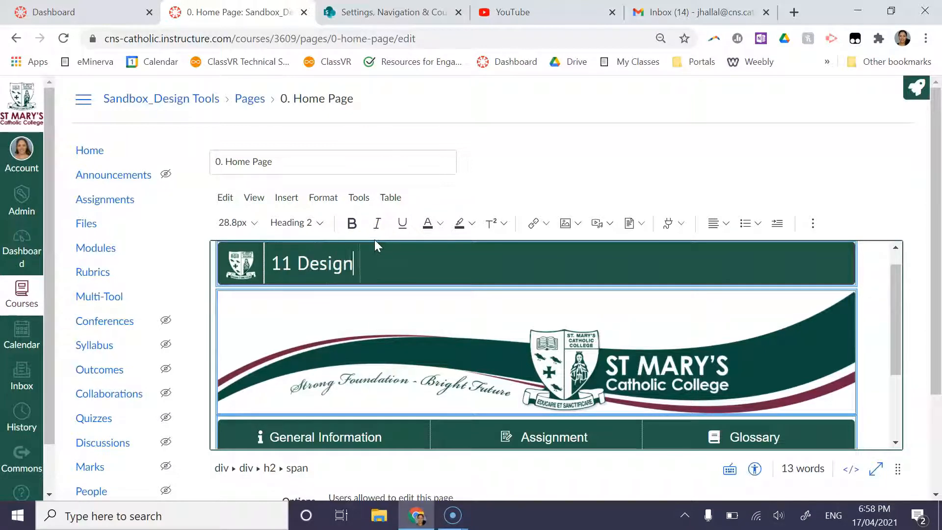
# Remove the existing link from the General Information item in the home page's navigation block.
pyautogui.scroll(-1, 403, 277)
pyautogui.scroll(-1, 403, 276)
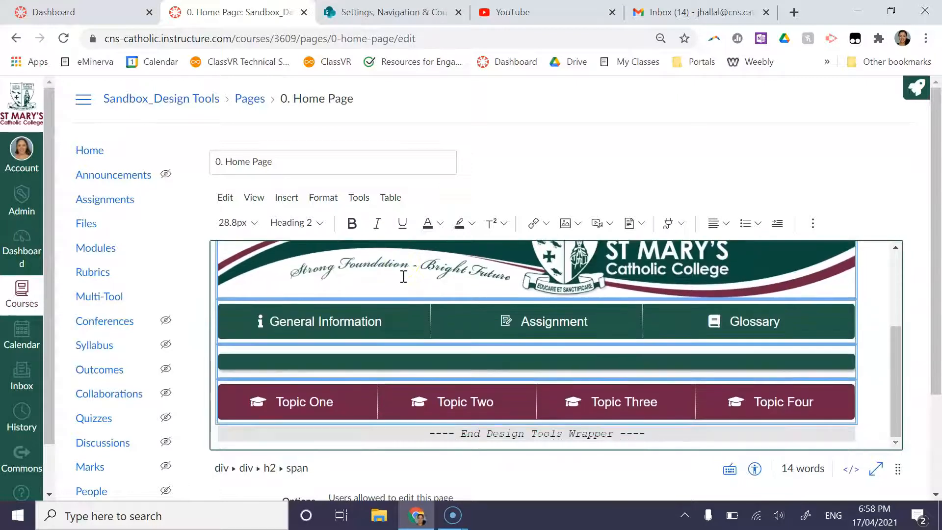
pyautogui.tripleClick(333, 320)
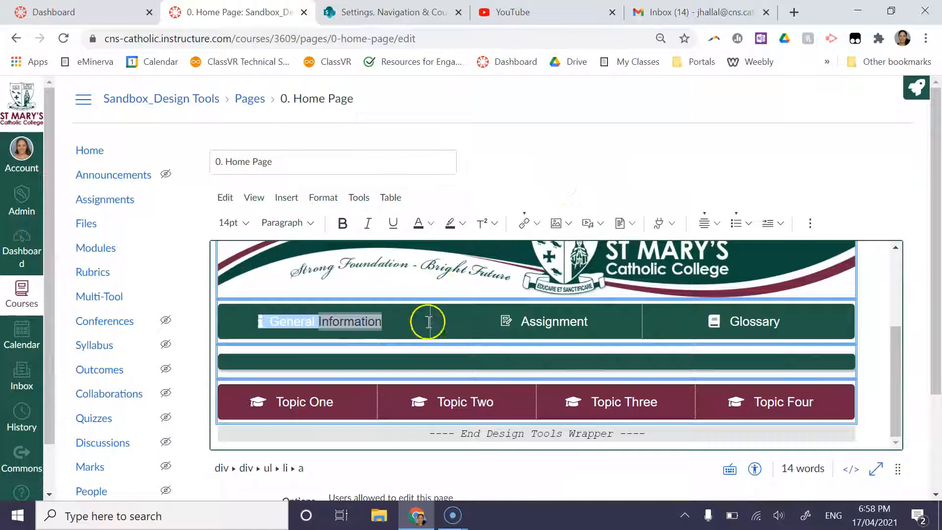
pyautogui.click(419, 336)
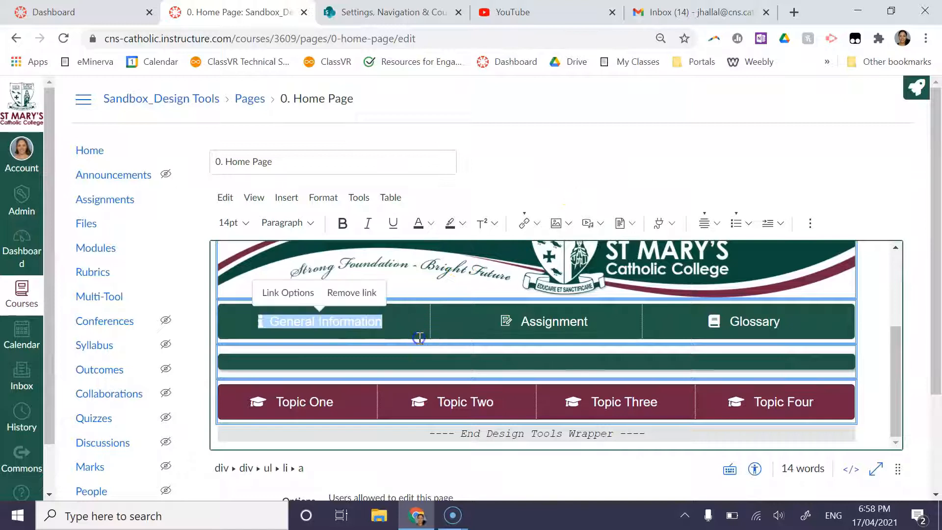
pyautogui.click(369, 293)
# Browse the course pages available as link targets for the General Information item, leaving the link list without choosing one.
pyautogui.tripleClick(256, 318)
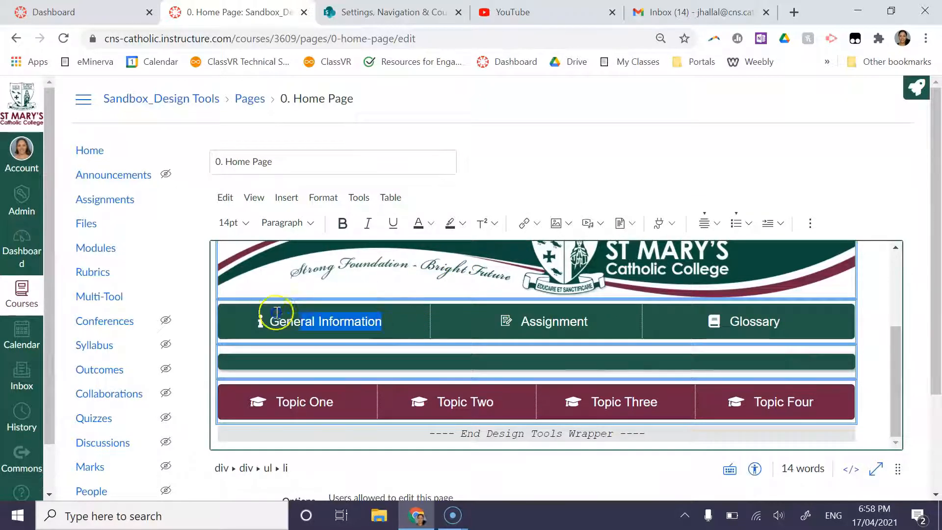
pyautogui.click(671, 223)
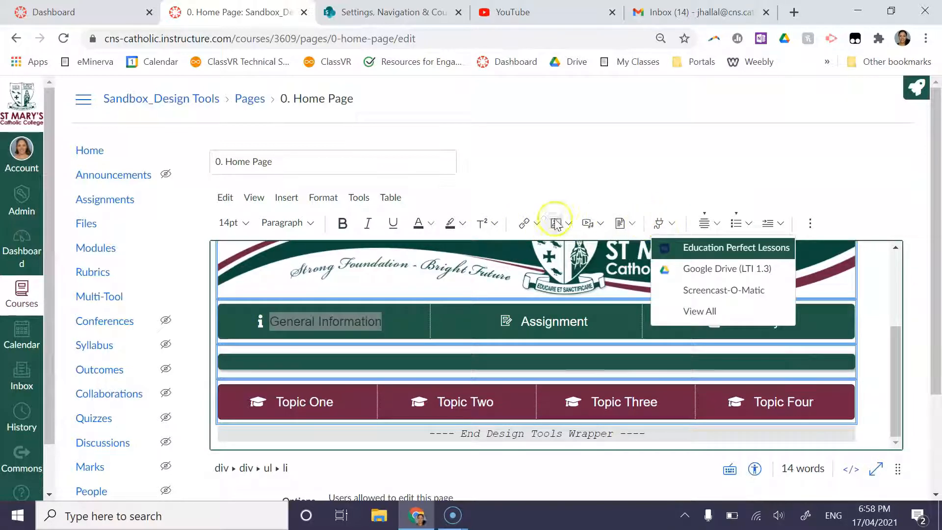
pyautogui.click(536, 223)
pyautogui.click(562, 269)
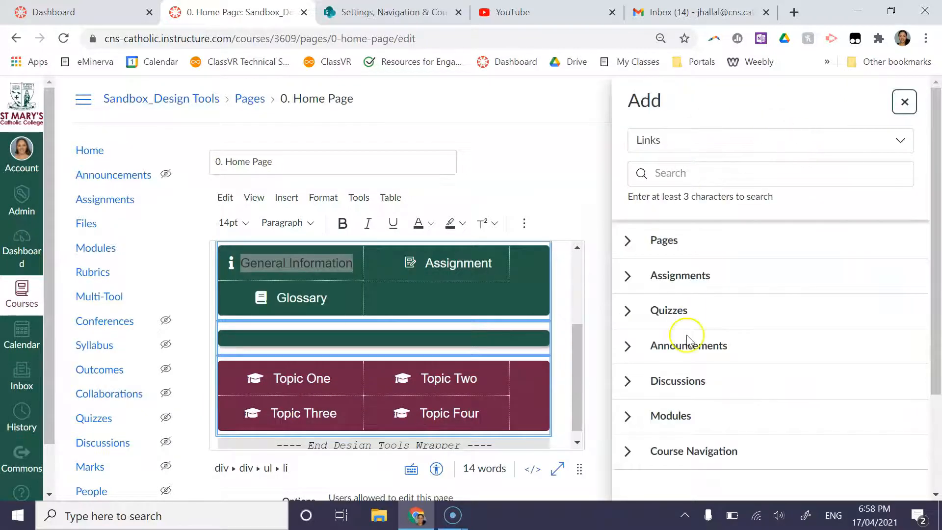
pyautogui.click(627, 241)
pyautogui.scroll(-1, 755, 330)
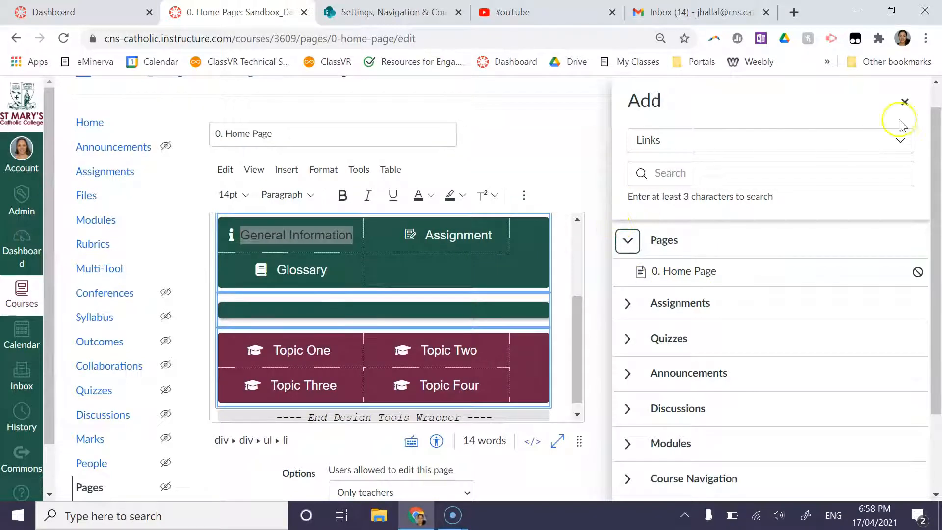
pyautogui.click(904, 101)
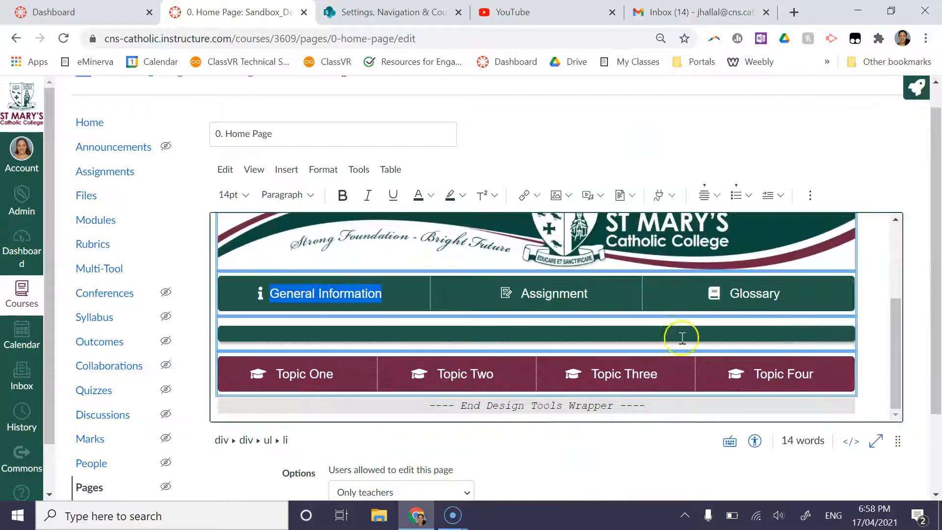
# Remove the existing links from the Topic One, Topic Two, Topic Three and Topic Four items in the maroon navigation block.
pyautogui.doubleClick(623, 293)
pyautogui.scroll(-1, 545, 380)
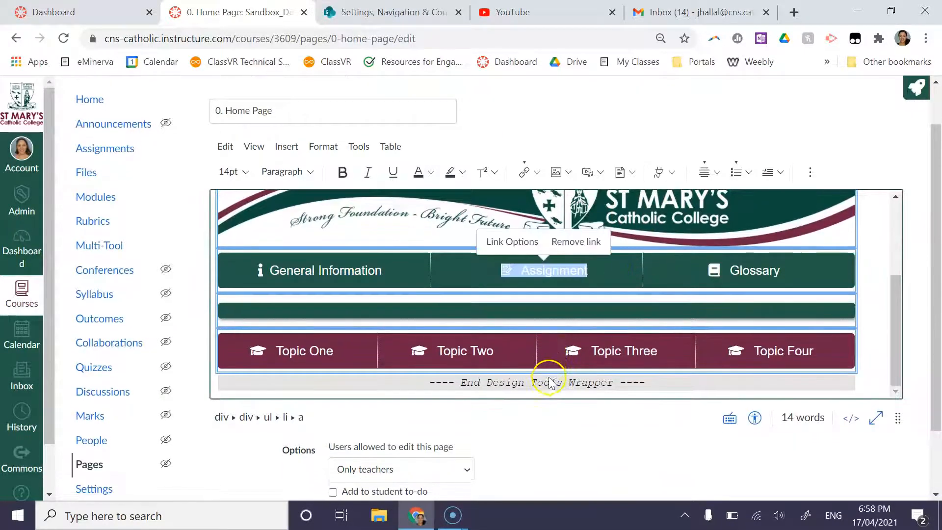
pyautogui.doubleClick(315, 348)
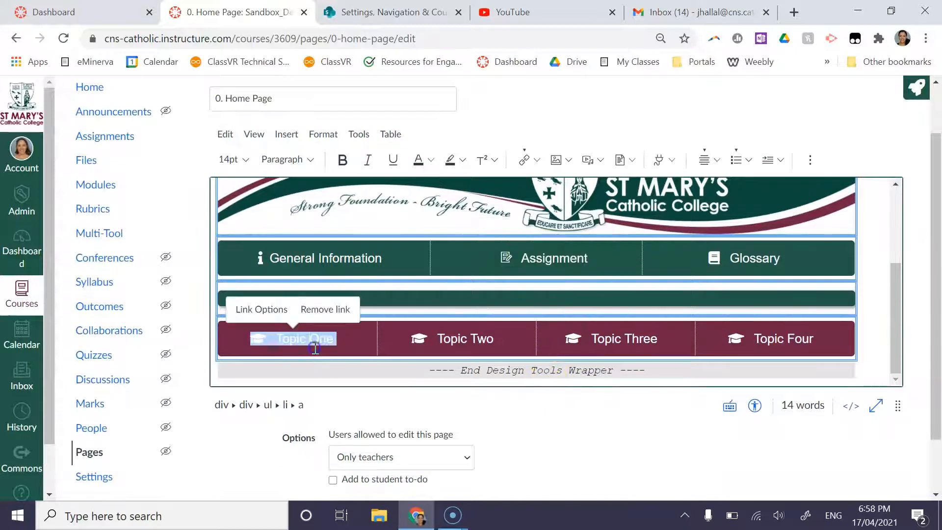
pyautogui.click(327, 309)
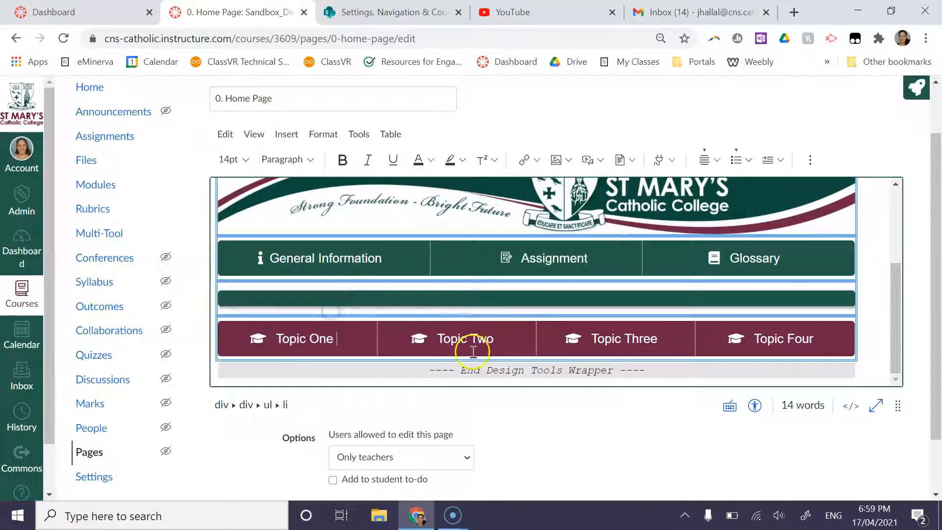
pyautogui.doubleClick(472, 343)
pyautogui.click(486, 310)
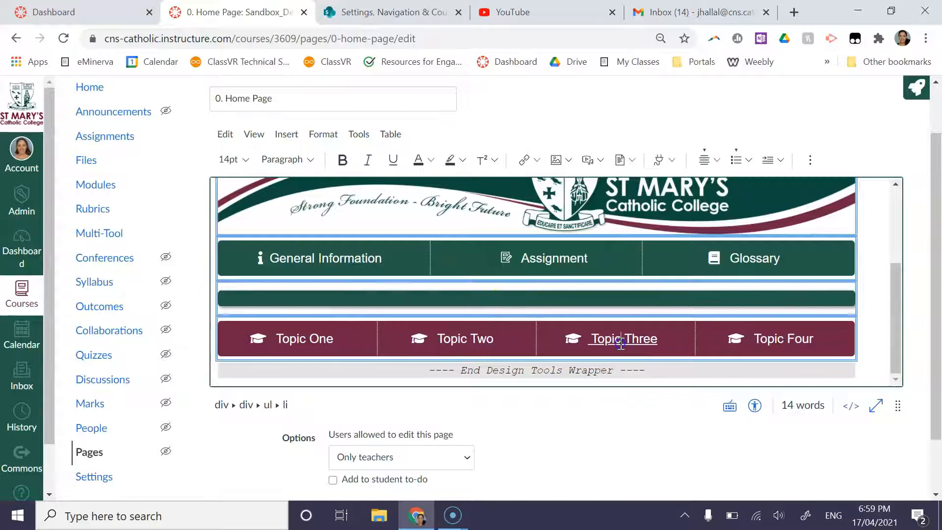
pyautogui.doubleClick(620, 344)
pyautogui.click(641, 310)
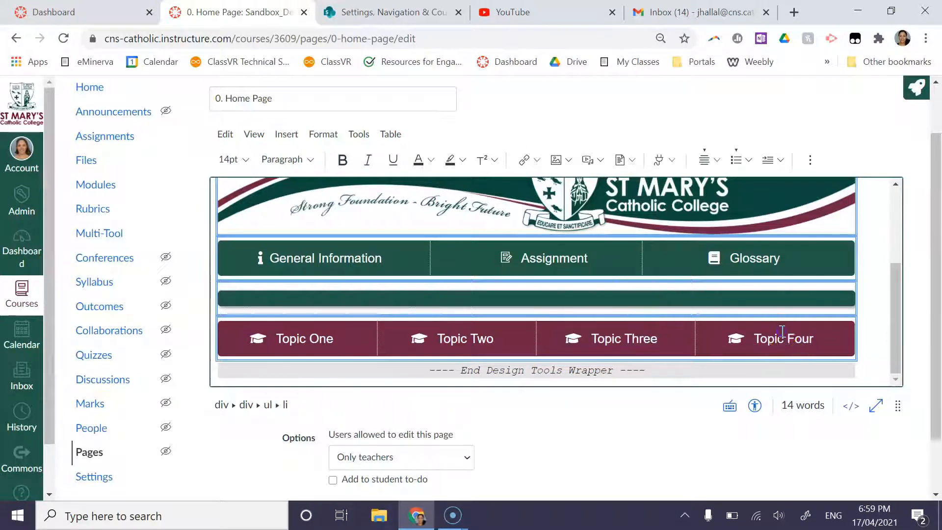
pyautogui.doubleClick(782, 338)
pyautogui.click(796, 310)
pyautogui.scroll(2, 594, 233)
pyautogui.scroll(1, 593, 233)
pyautogui.scroll(-3, 594, 233)
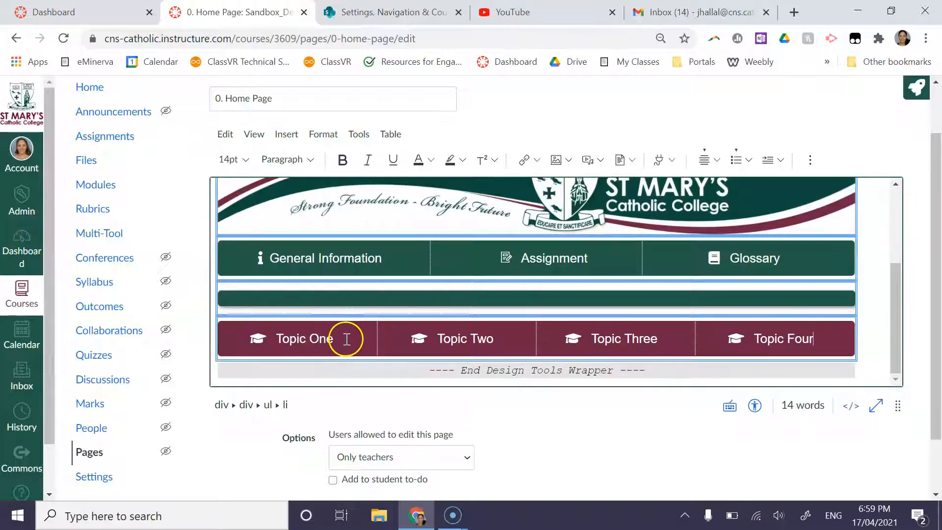
pyautogui.moveTo(337, 337); pyautogui.dragTo(272, 328)
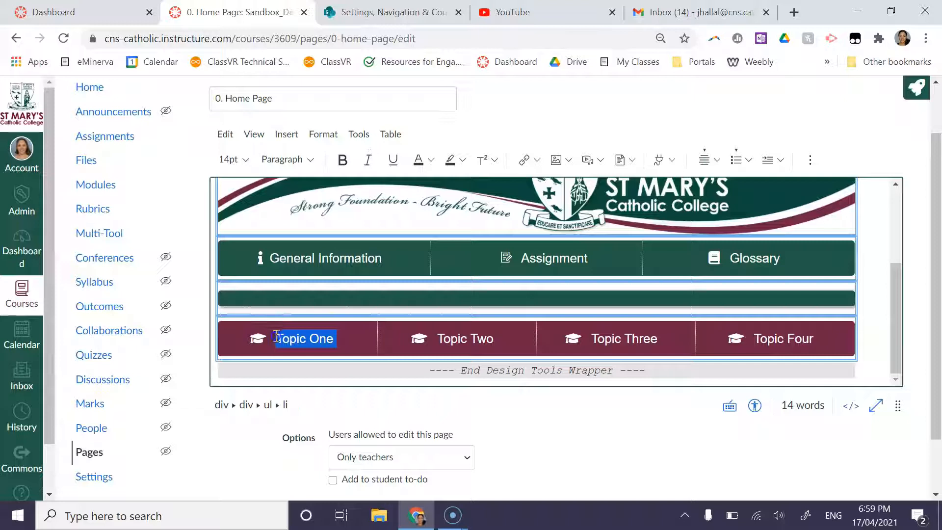
pyautogui.click(17, 514)
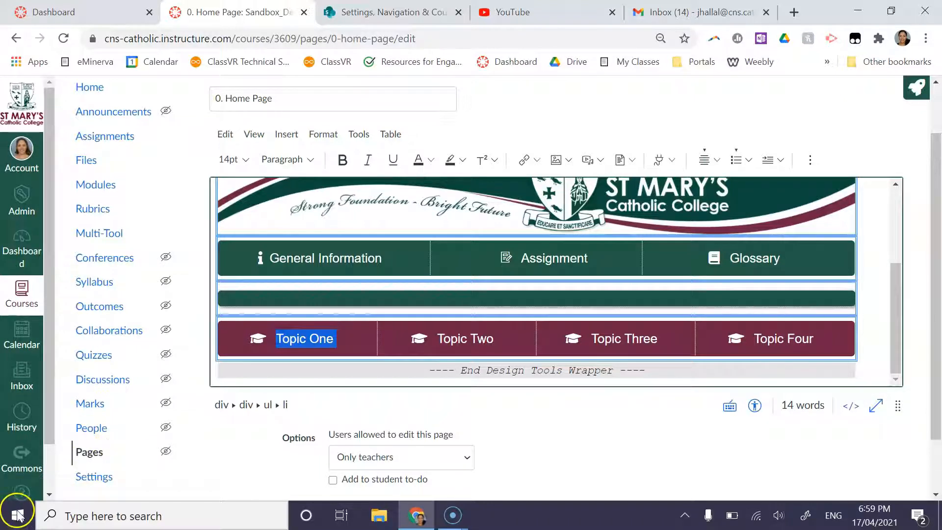
pyautogui.scroll(3, 400, 263)
pyautogui.scroll(-2, 509, 343)
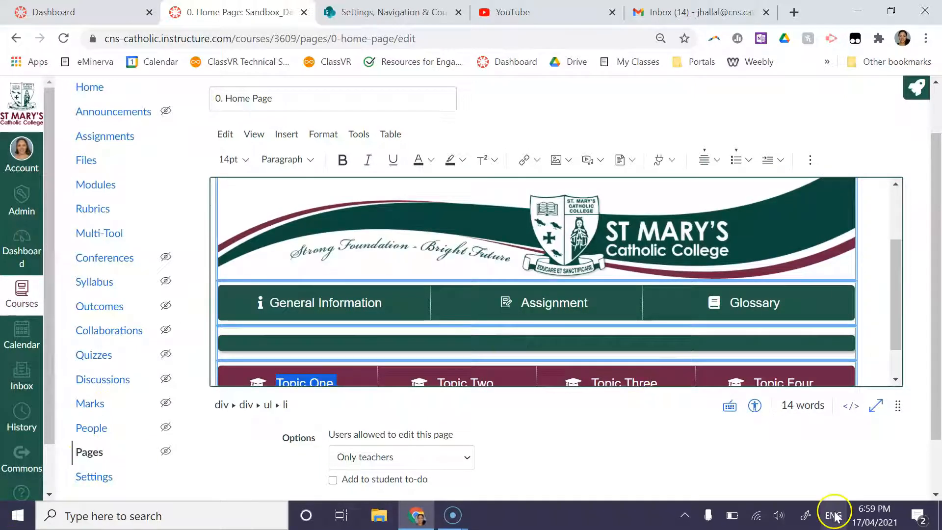
pyautogui.scroll(-1, 778, 381)
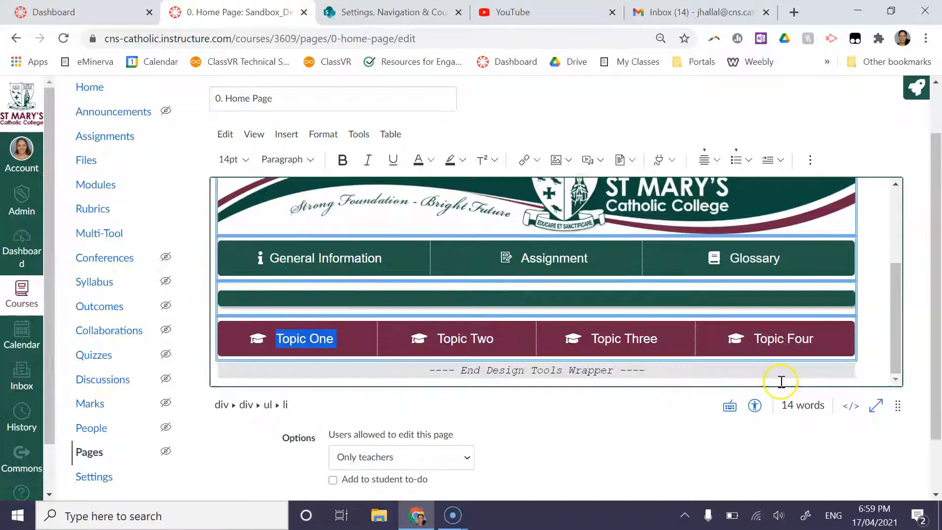
pyautogui.doubleClick(540, 260)
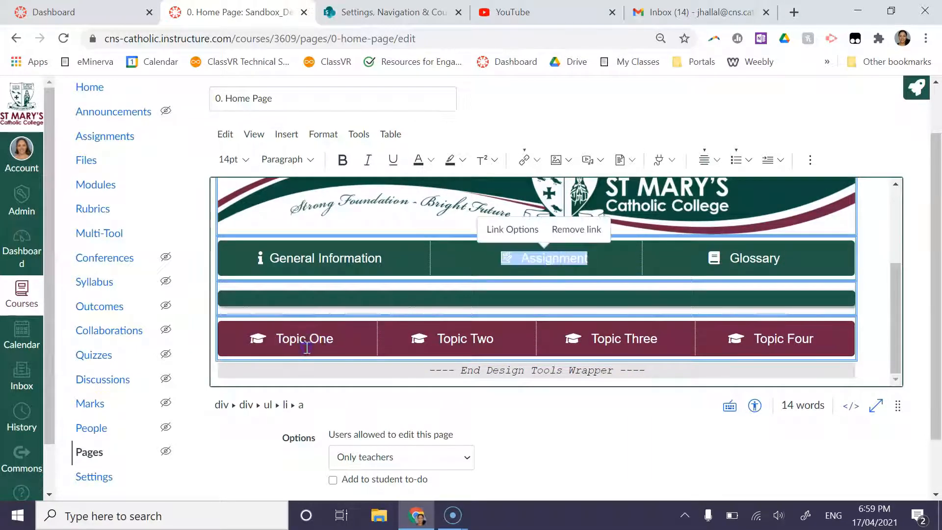
pyautogui.click(494, 353)
# Delete the Topic Four item from the maroon navigation block and start a new item after Topic Three.
pyautogui.click(837, 339)
pyautogui.moveTo(838, 339); pyautogui.dragTo(755, 340)
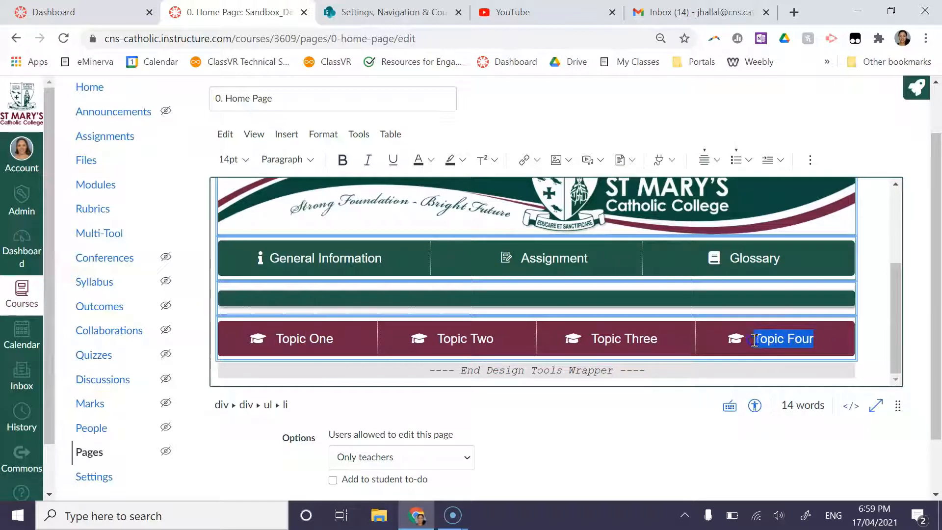
pyautogui.press('BackSpace')
pyautogui.press('BackSpace')
pyautogui.press('BackSpace')
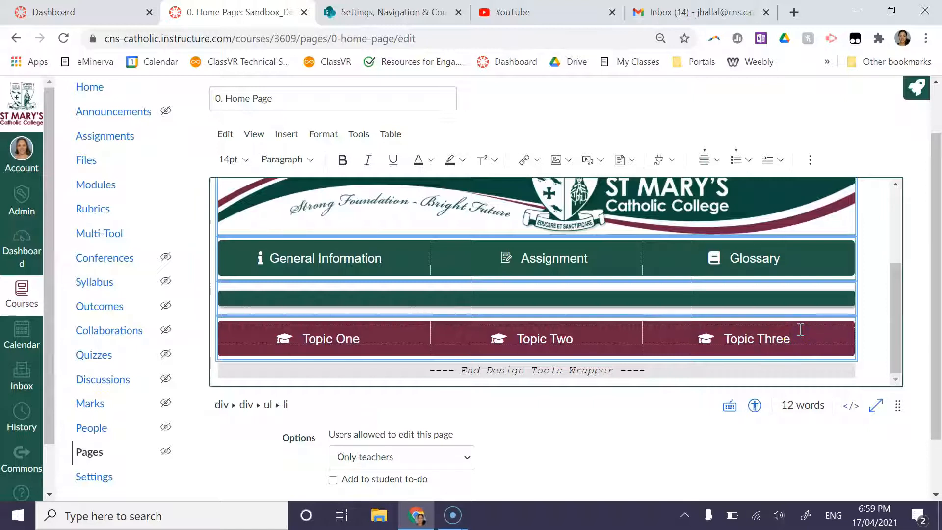
pyautogui.press('Return')
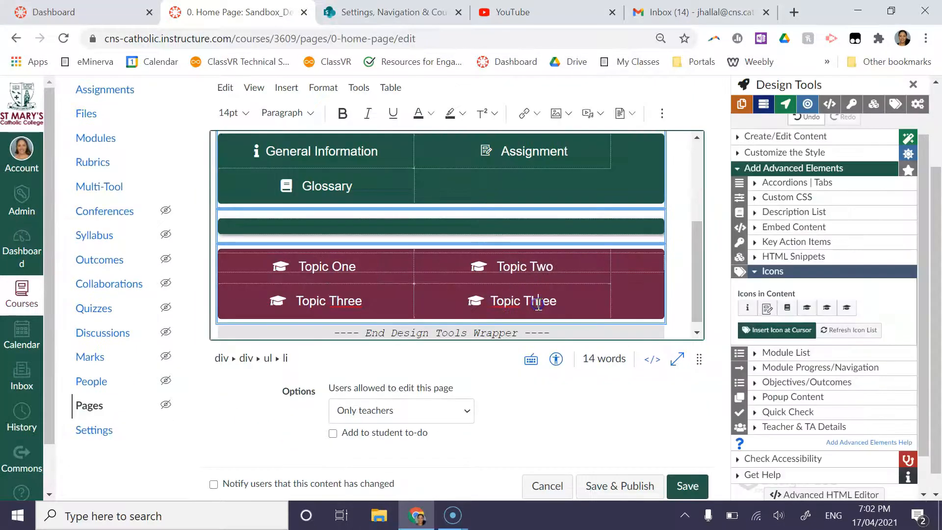
# Replace the duplicate Topic Three item in the maroon navigation block with a new item named "Term Four".
pyautogui.tripleClick(538, 303)
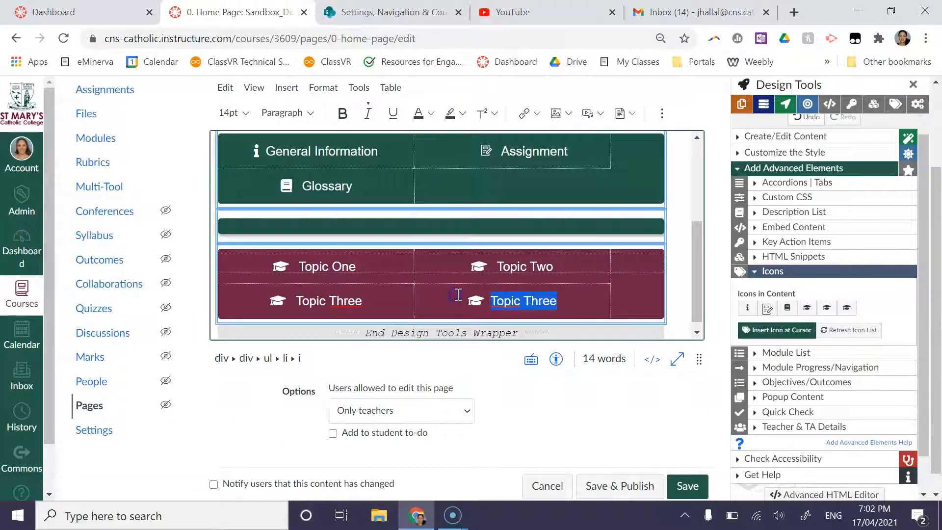
pyautogui.press('BackSpace')
pyautogui.press('BackSpace')
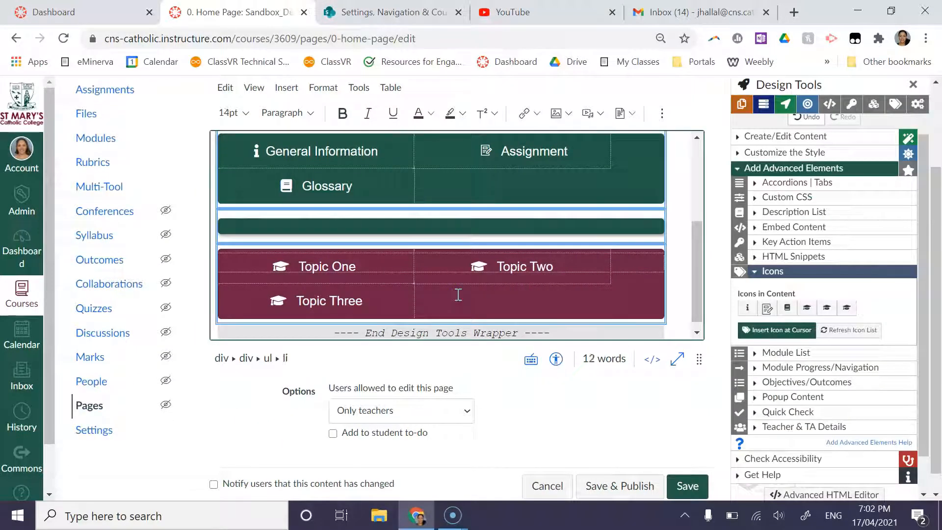
pyautogui.press('Return')
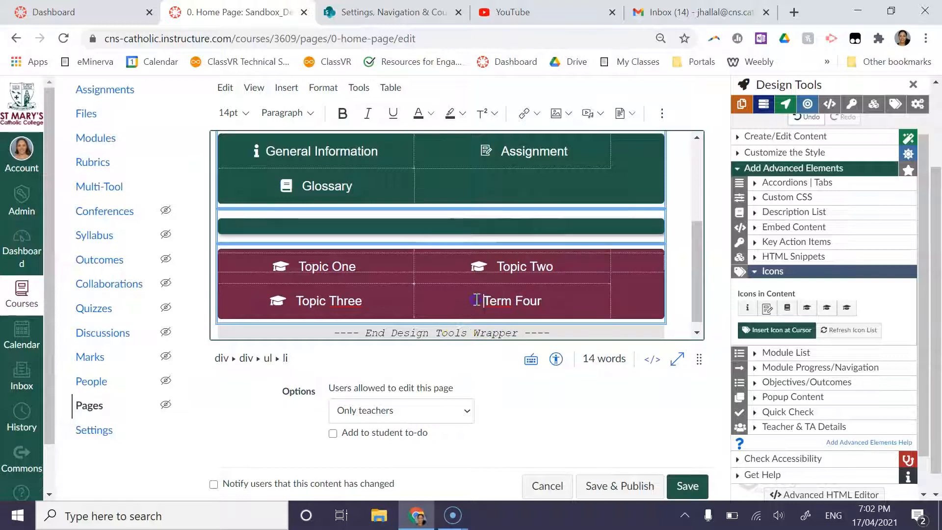
# Insert the graduation cap icon from the "education" icon results before the Term Four text with Design Tools.
pyautogui.click(795, 168)
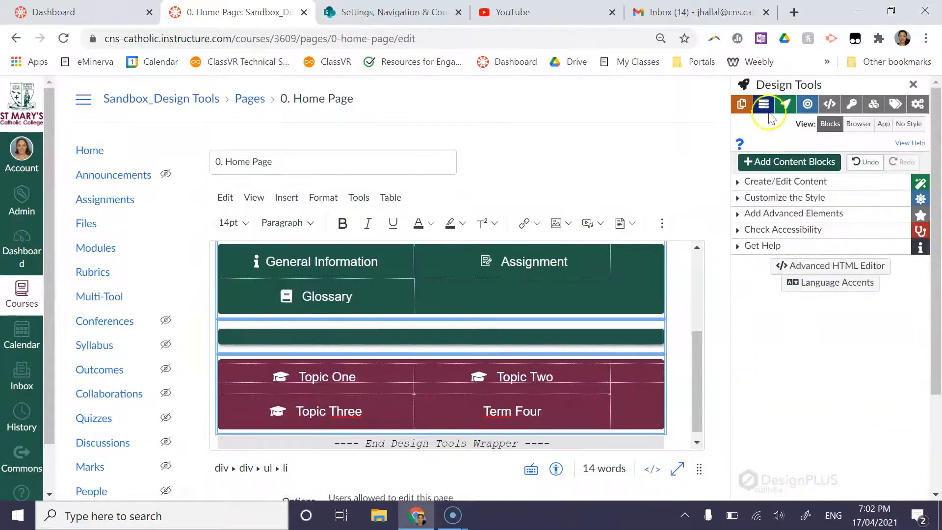
pyautogui.click(783, 213)
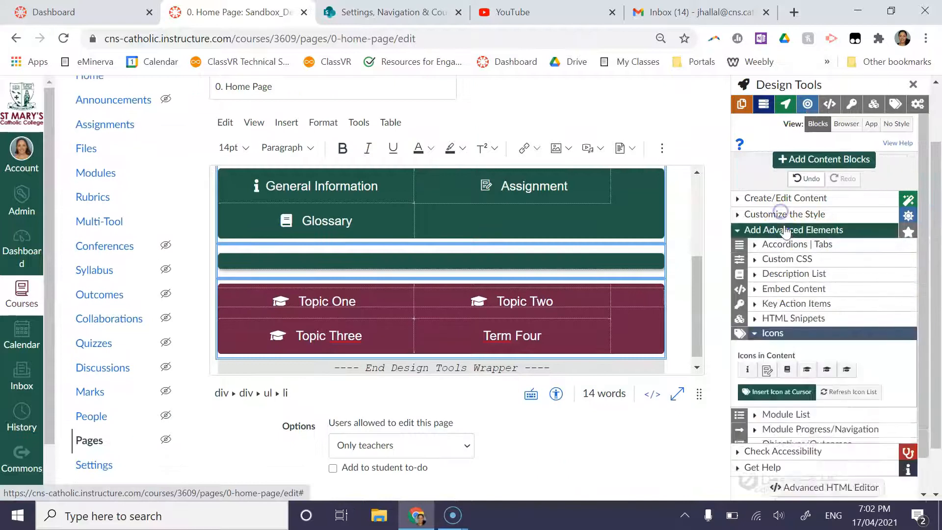
pyautogui.scroll(-1, 797, 347)
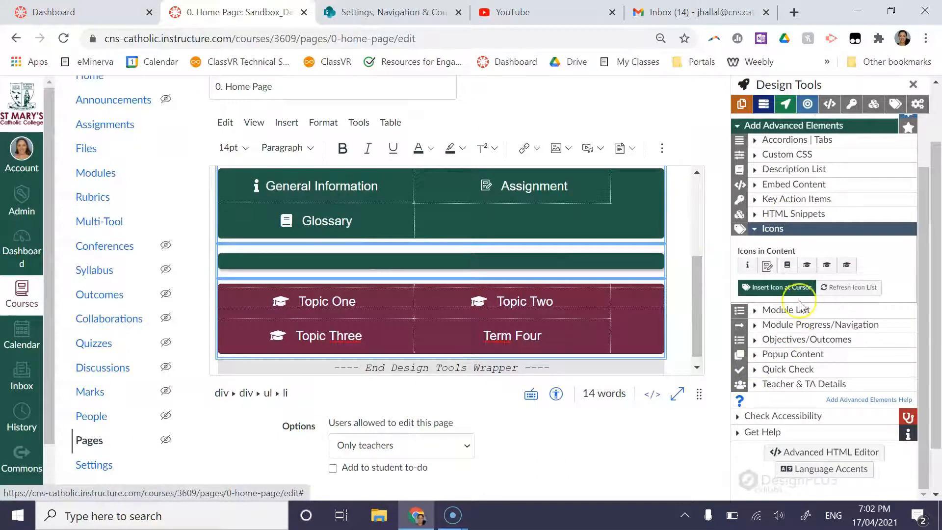
pyautogui.click(769, 231)
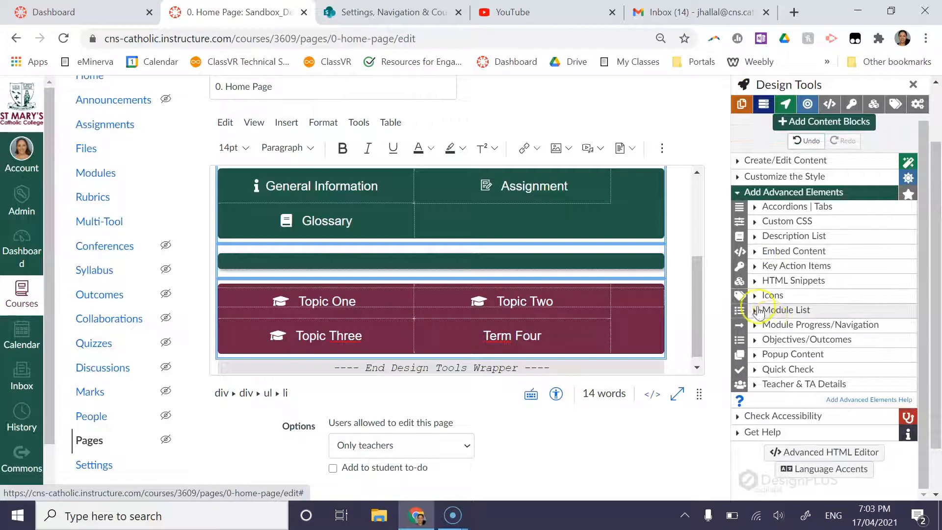
pyautogui.click(774, 297)
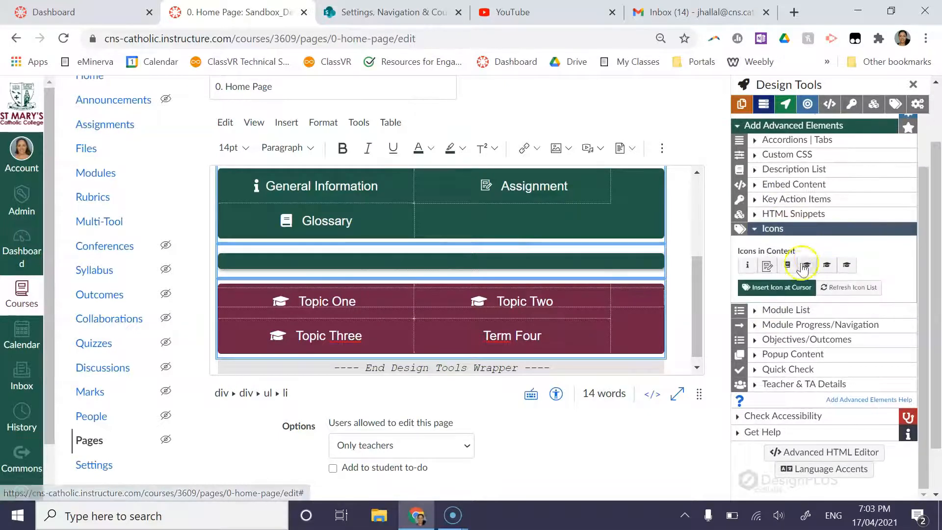
pyautogui.click(483, 335)
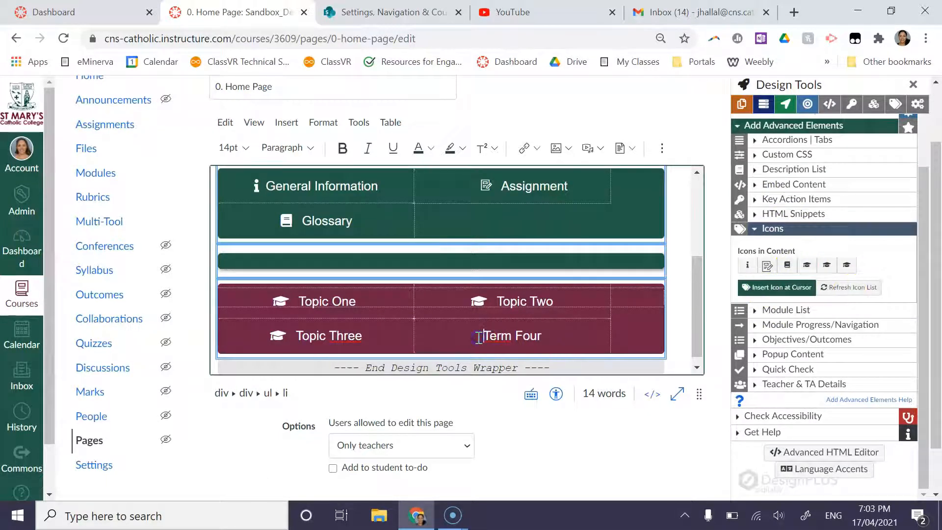
pyautogui.click(762, 288)
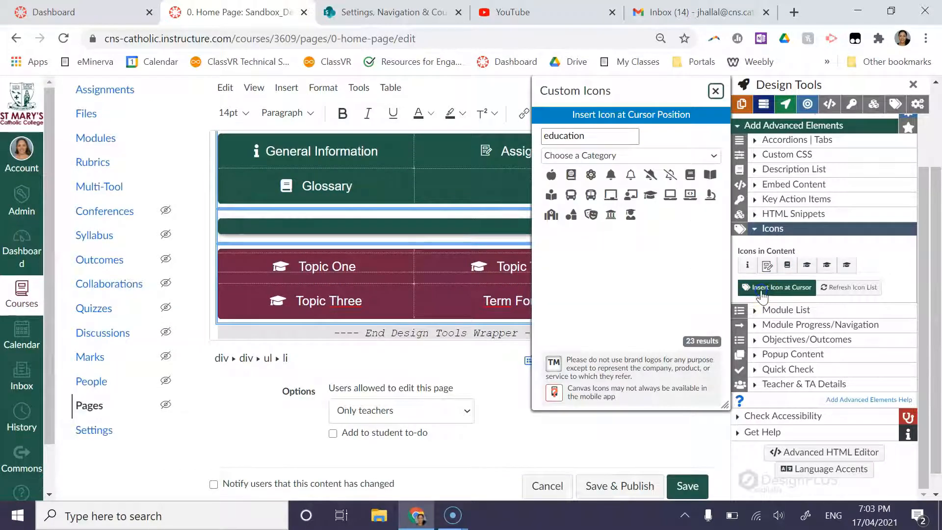
pyautogui.doubleClick(595, 132)
pyautogui.click(595, 133)
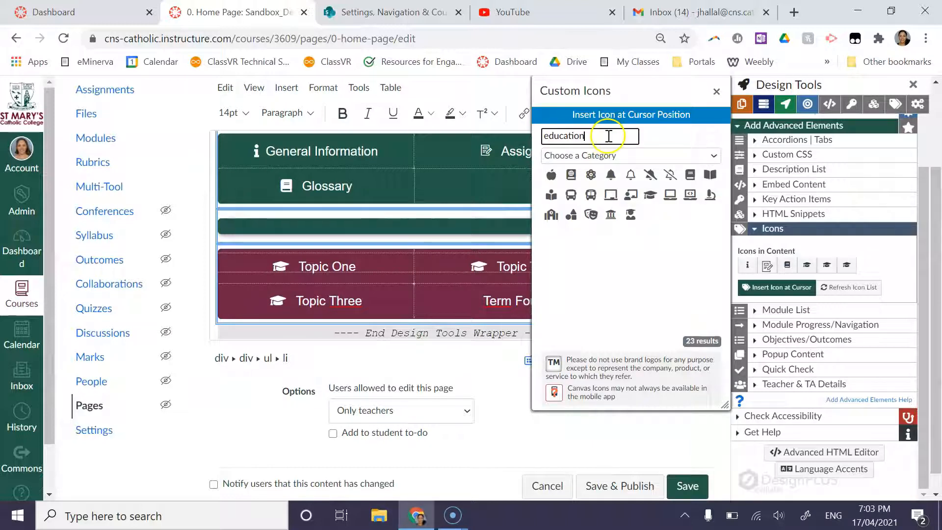
pyautogui.click(650, 198)
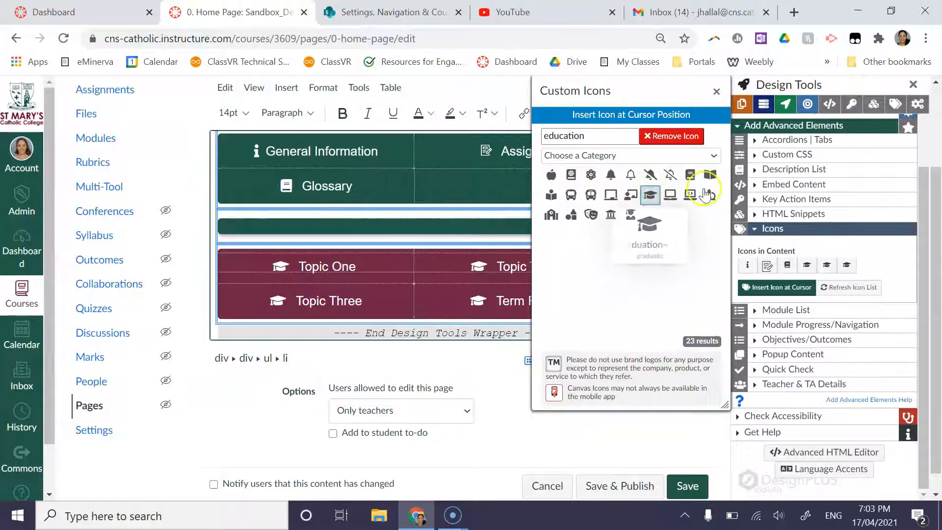
pyautogui.click(716, 90)
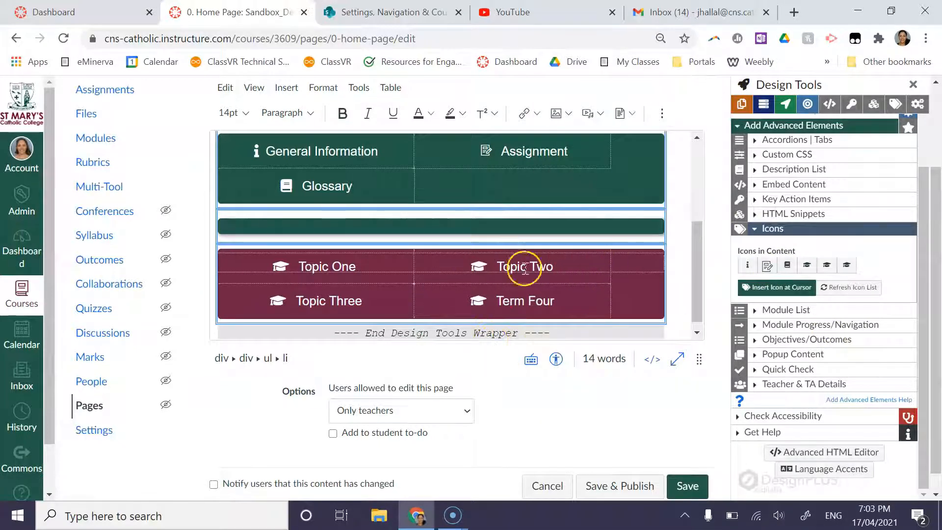
# Save the home page without publishing it and review its navigation items.
pyautogui.click(687, 486)
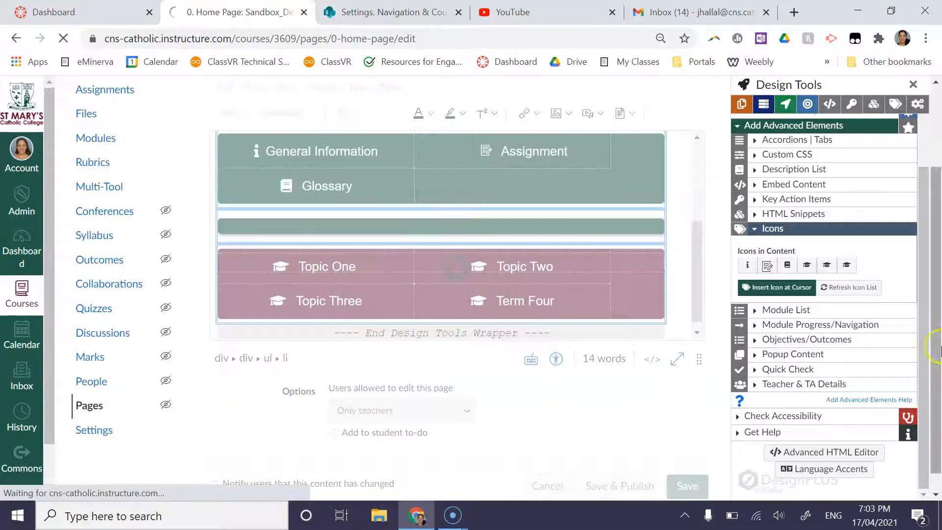
pyautogui.scroll(-2, 411, 432)
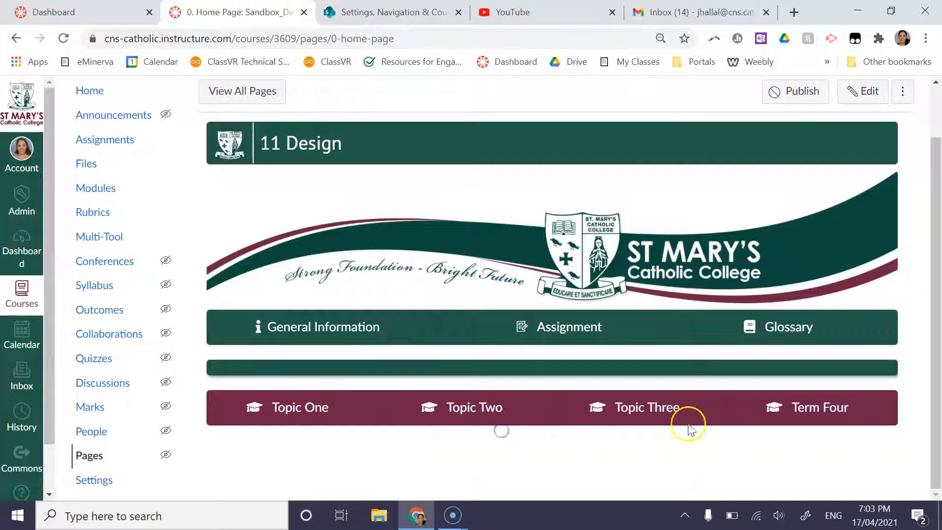
pyautogui.moveTo(864, 408); pyautogui.dragTo(427, 380)
pyautogui.click(427, 381)
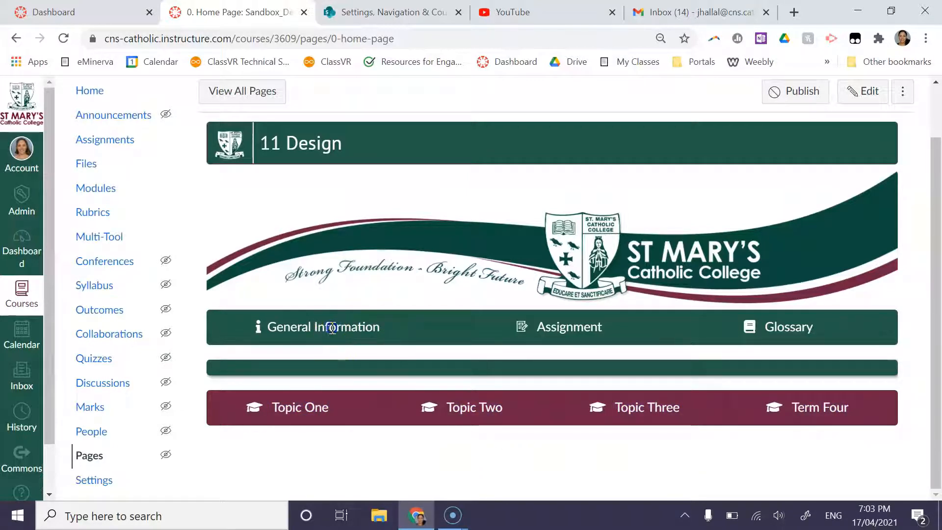
# Test a link in the home page's green navigation block and return to the home page.
pyautogui.moveTo(273, 411); pyautogui.dragTo(904, 421)
pyautogui.click(893, 419)
pyautogui.click(574, 336)
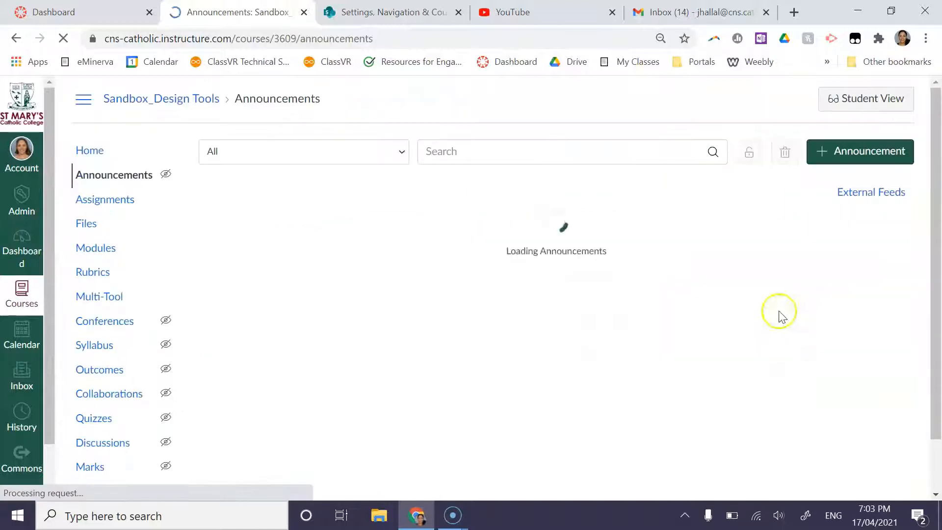
pyautogui.click(17, 39)
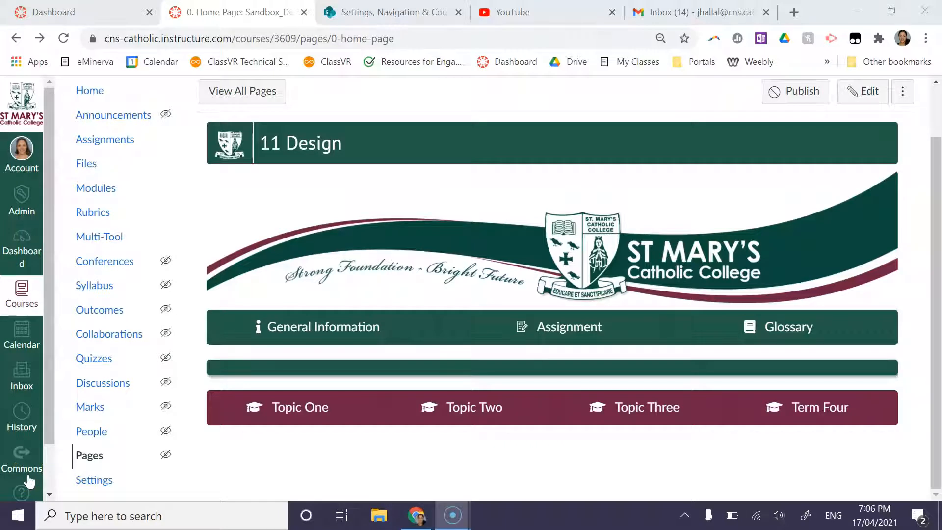
# Publish the "0. Home Page" page and set it as the course's front page.
pyautogui.scroll(2, 818, 142)
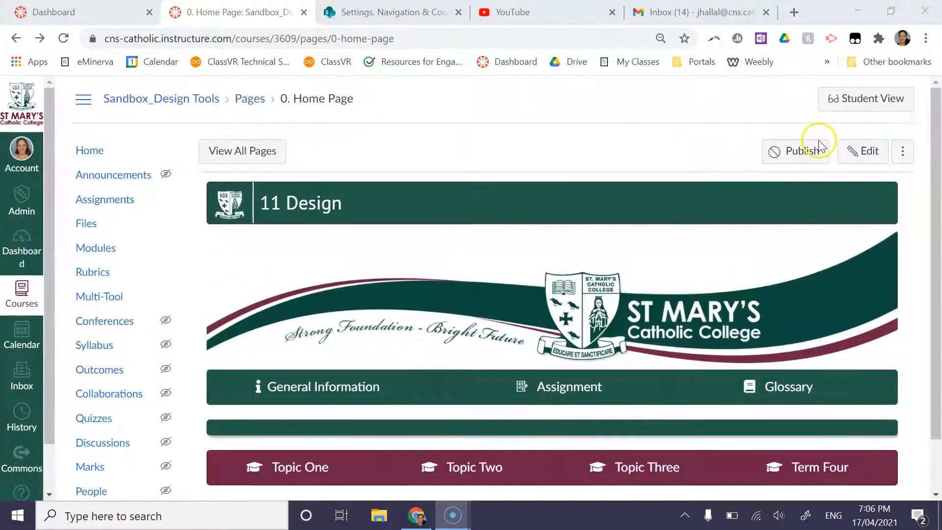
pyautogui.click(778, 152)
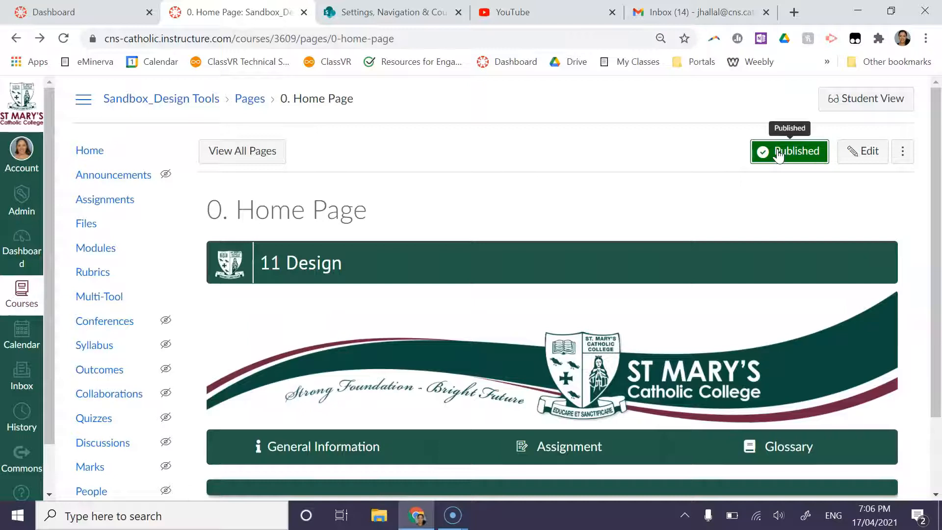
pyautogui.scroll(-4, 719, 346)
pyautogui.scroll(3, 720, 346)
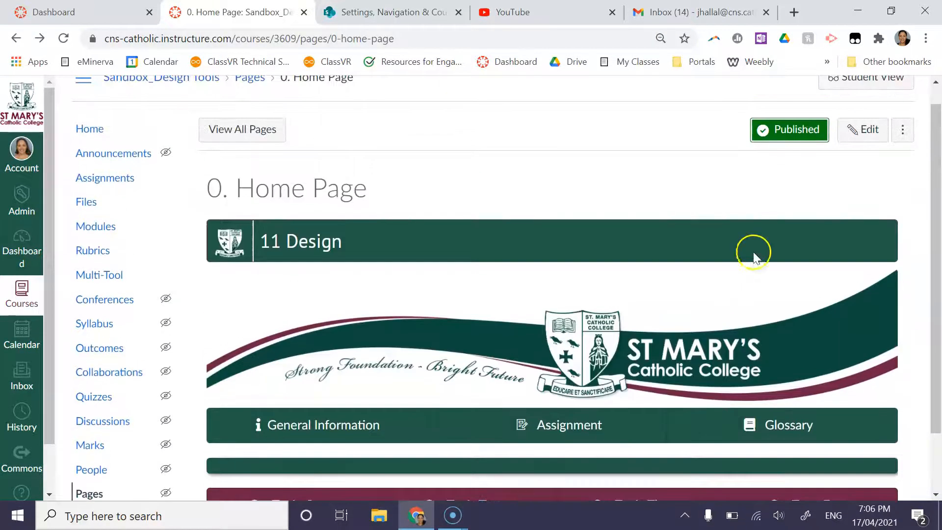
pyautogui.click(903, 131)
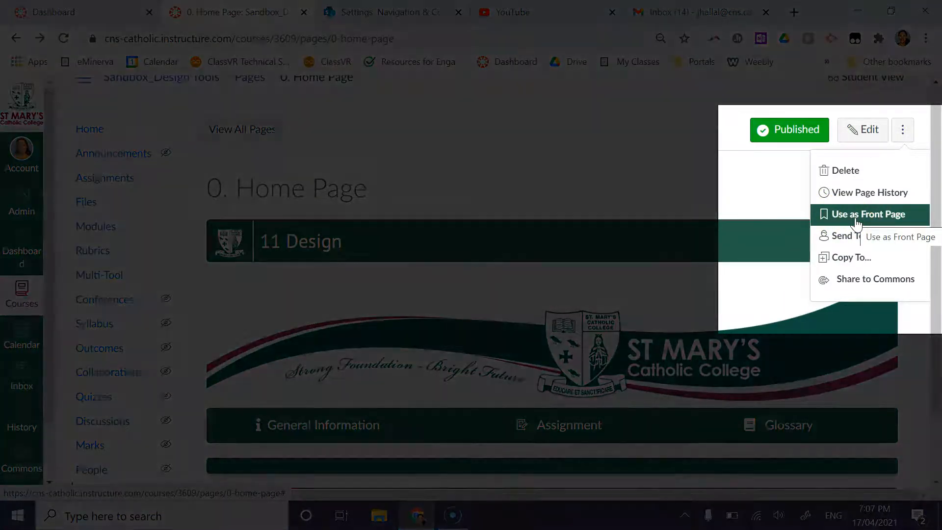
pyautogui.click(856, 216)
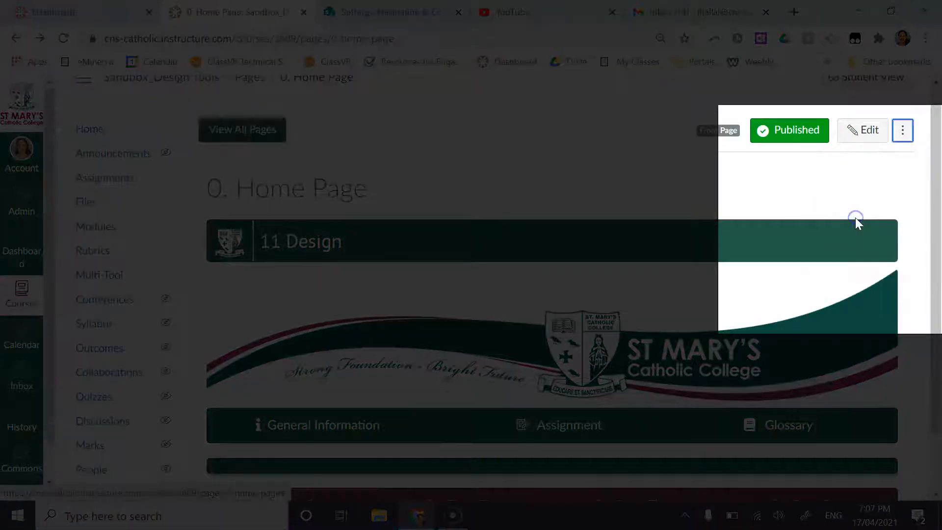
pyautogui.scroll(1, 559, 226)
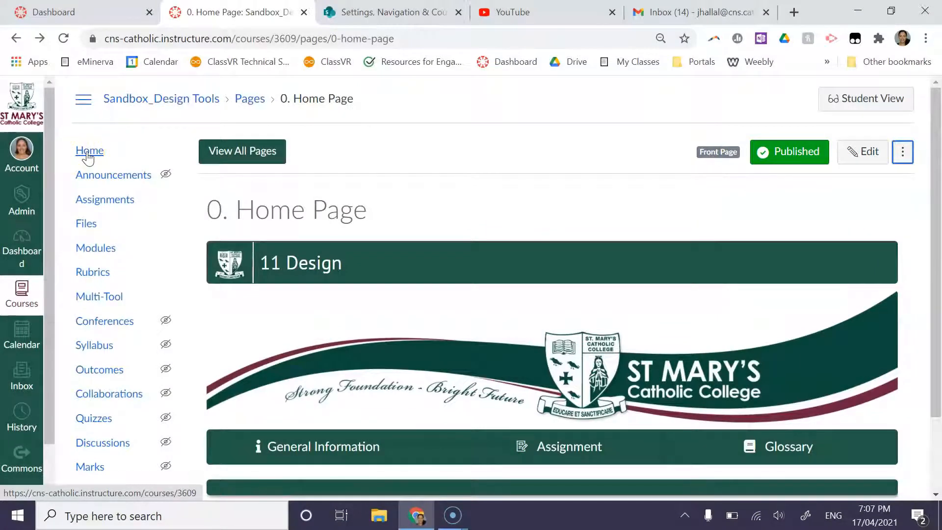
# From the course's Home view, set the course home page to Pages Front Page and save the choice.
pyautogui.click(90, 158)
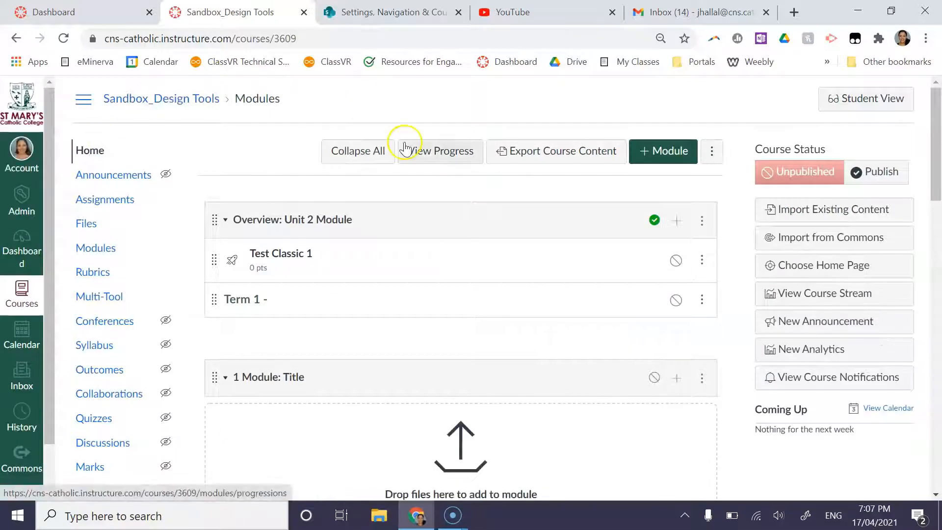
pyautogui.scroll(-4, 168, 414)
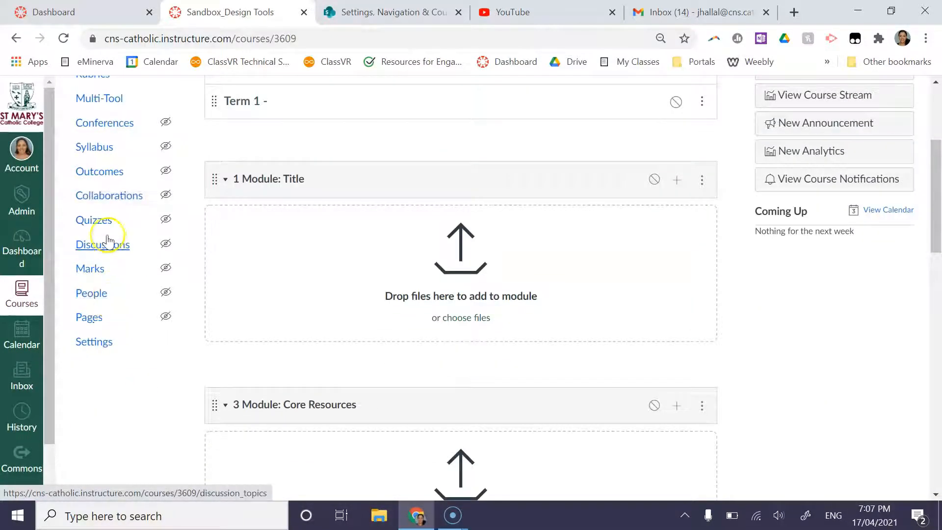
pyautogui.scroll(4, 107, 241)
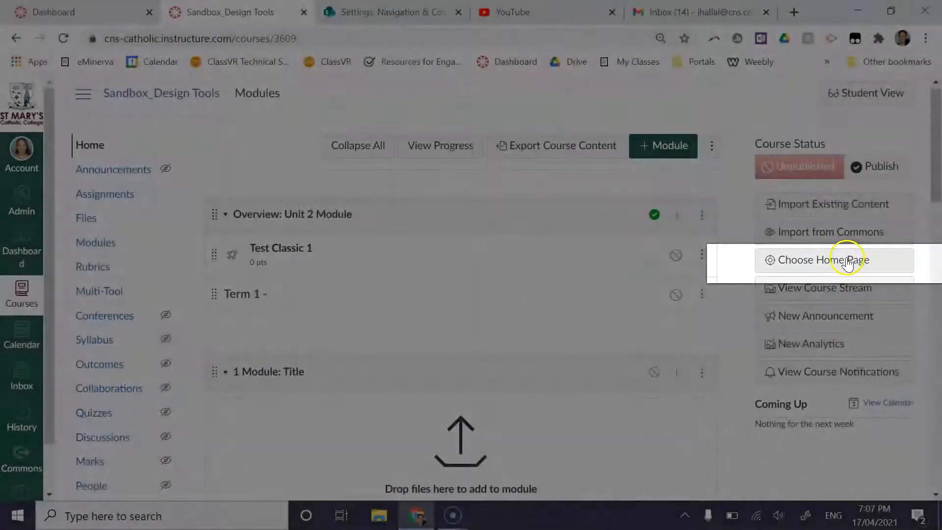
pyautogui.click(844, 259)
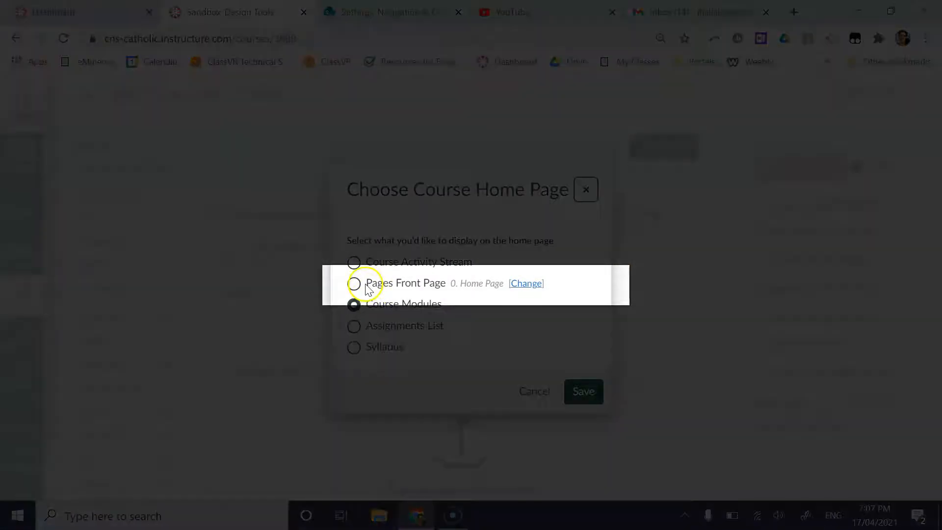
pyautogui.rightClick(378, 276)
pyautogui.click(370, 261)
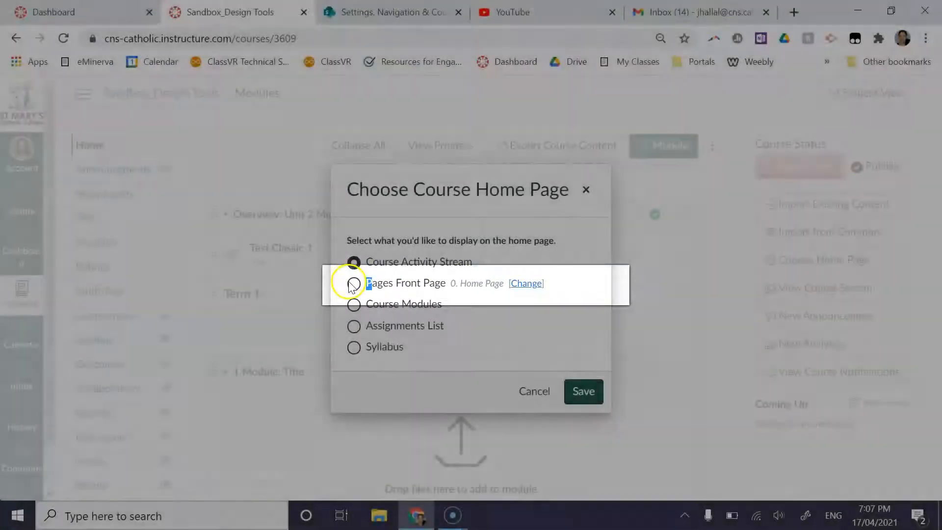
pyautogui.click(353, 283)
pyautogui.click(578, 391)
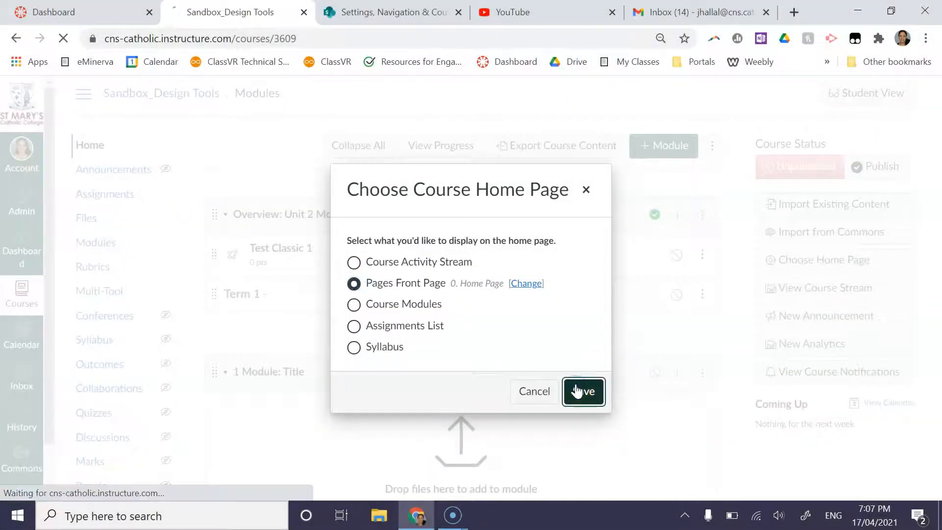